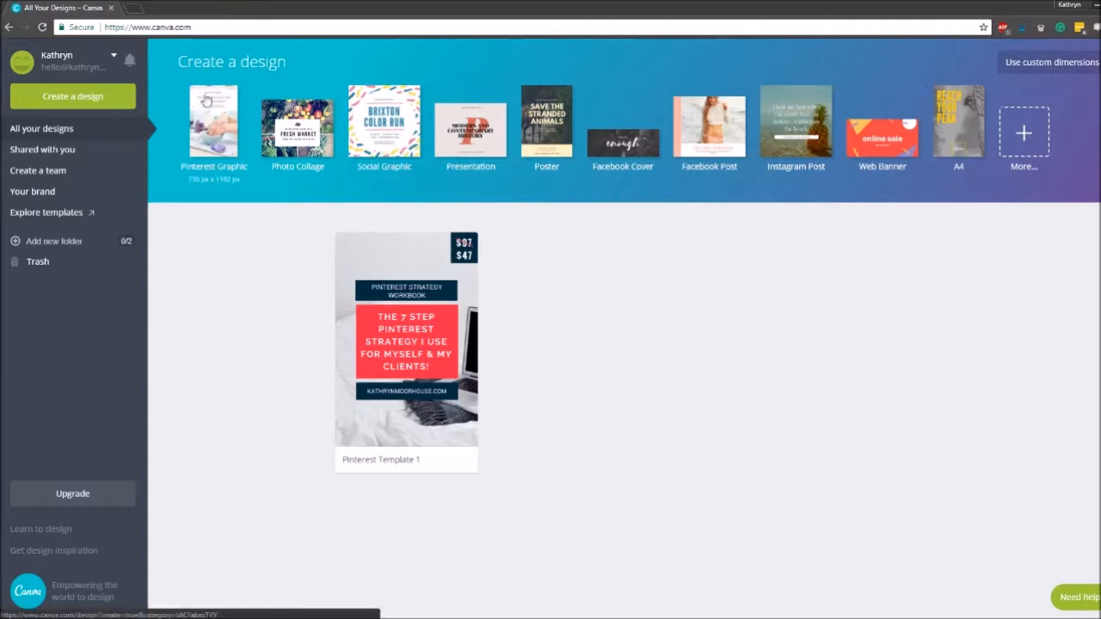
pyautogui.moveTo(188, 62); pyautogui.dragTo(295, 64)
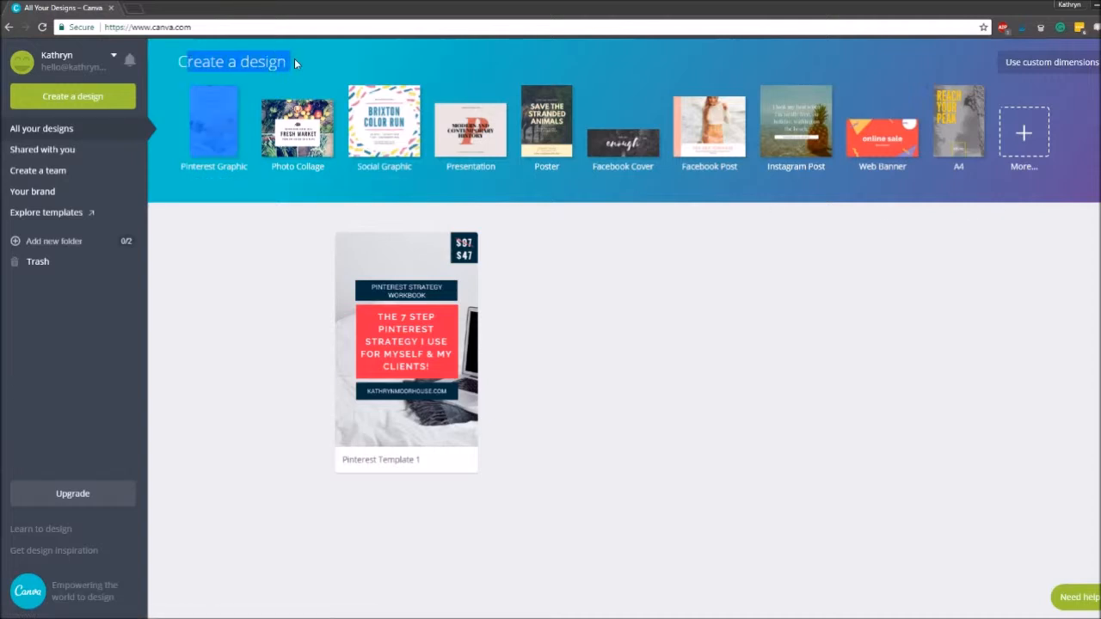
pyautogui.click(771, 344)
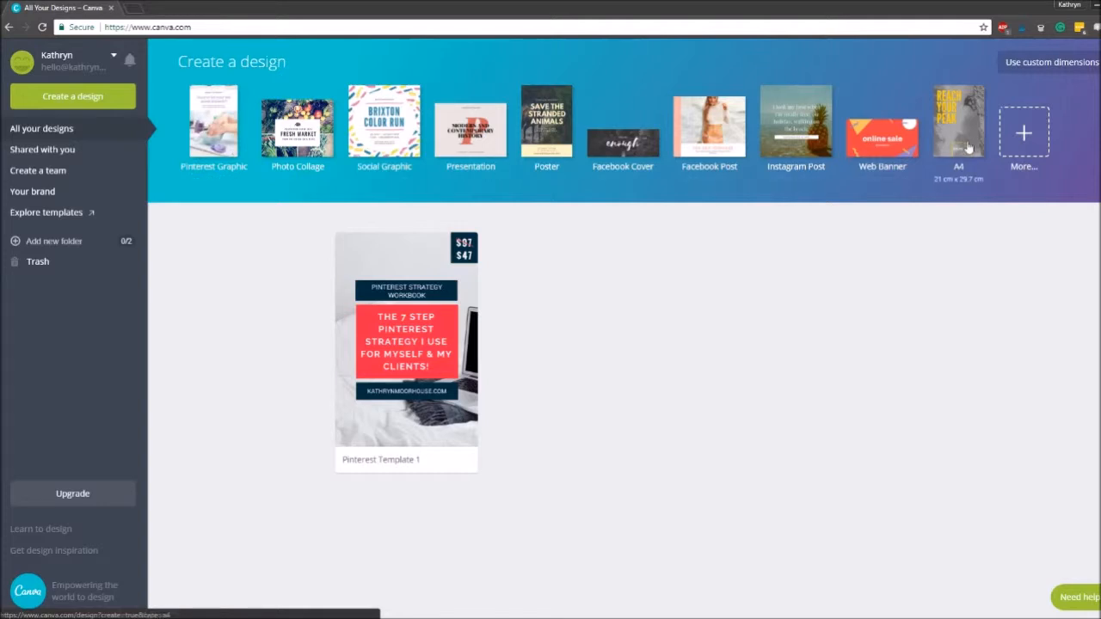
# - Browse the full list of design types and create a new Pinterest Graphic from Social Media Posts
pyautogui.click(1023, 135)
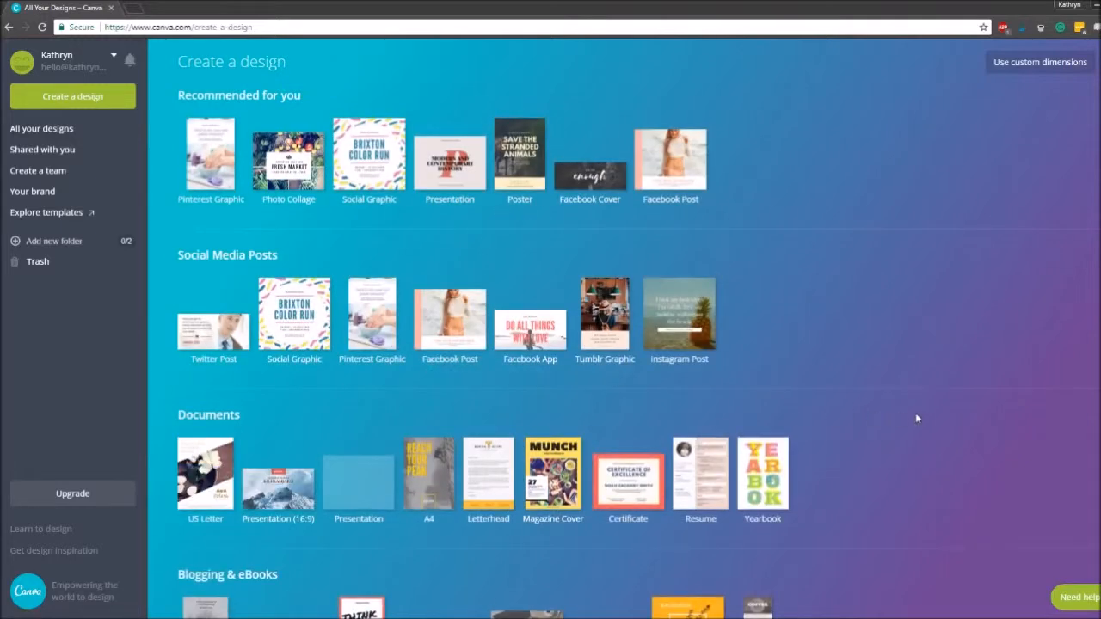
pyautogui.scroll(-1, 927, 409)
pyautogui.scroll(-2, 927, 410)
pyautogui.scroll(3, 927, 410)
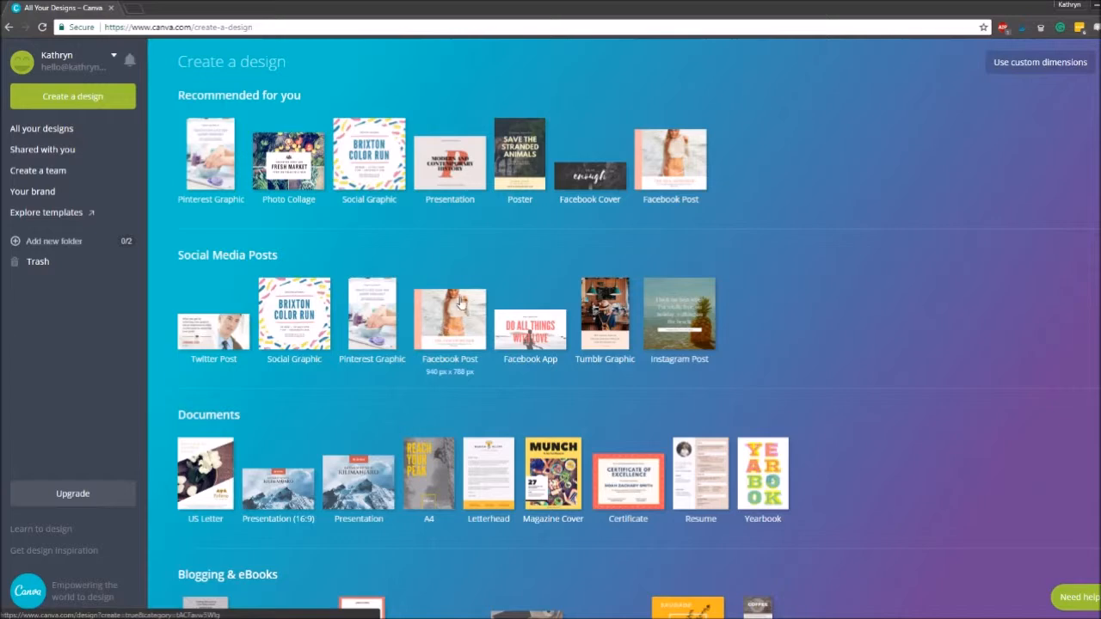
pyautogui.click(376, 320)
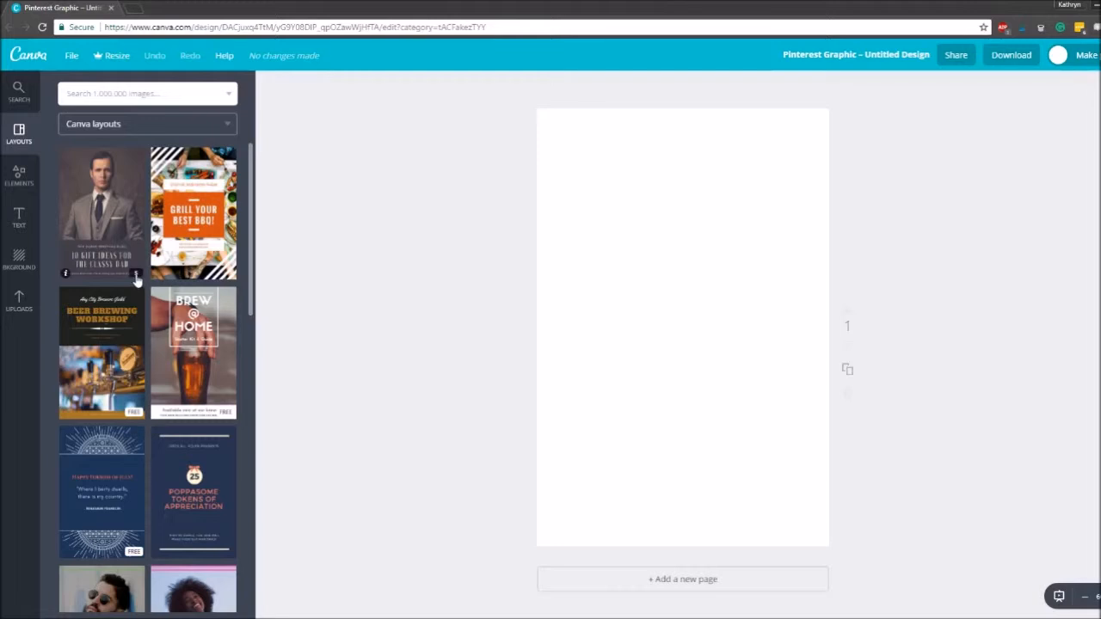
# - Apply the free Beer Brewing Workshop layout and inspect its headline, background and footer elements
pyautogui.click(113, 372)
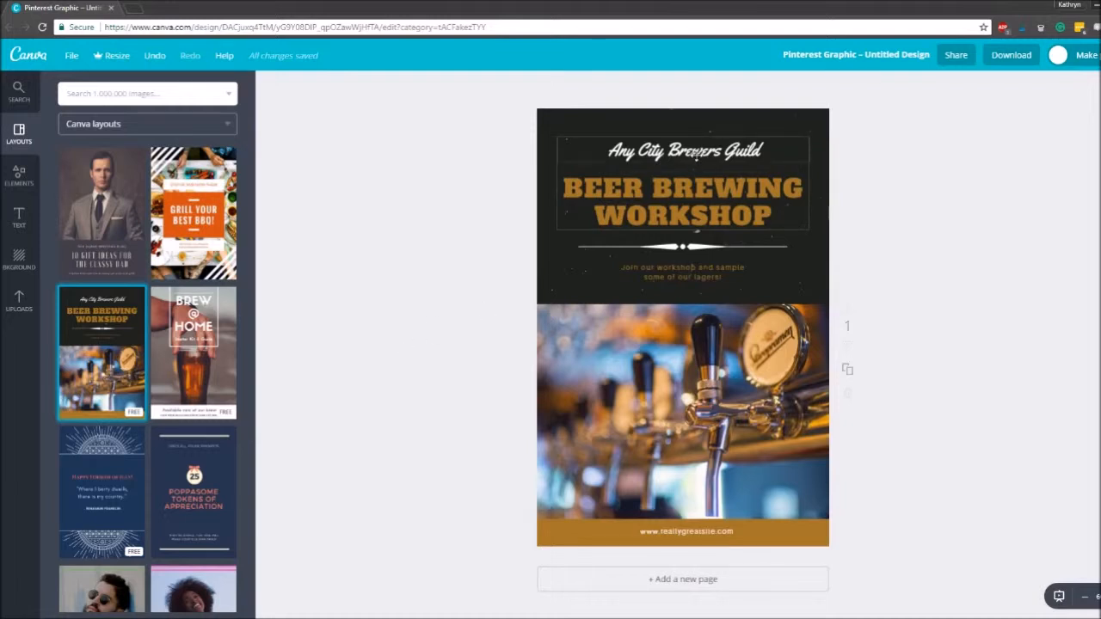
pyautogui.click(695, 151)
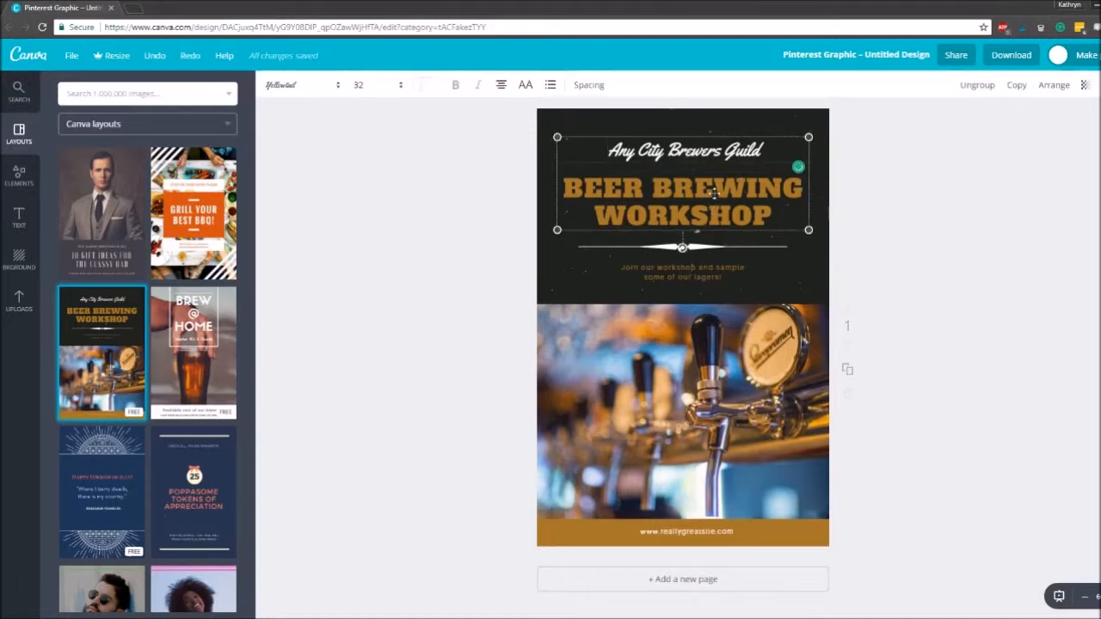
pyautogui.click(713, 194)
pyautogui.click(802, 285)
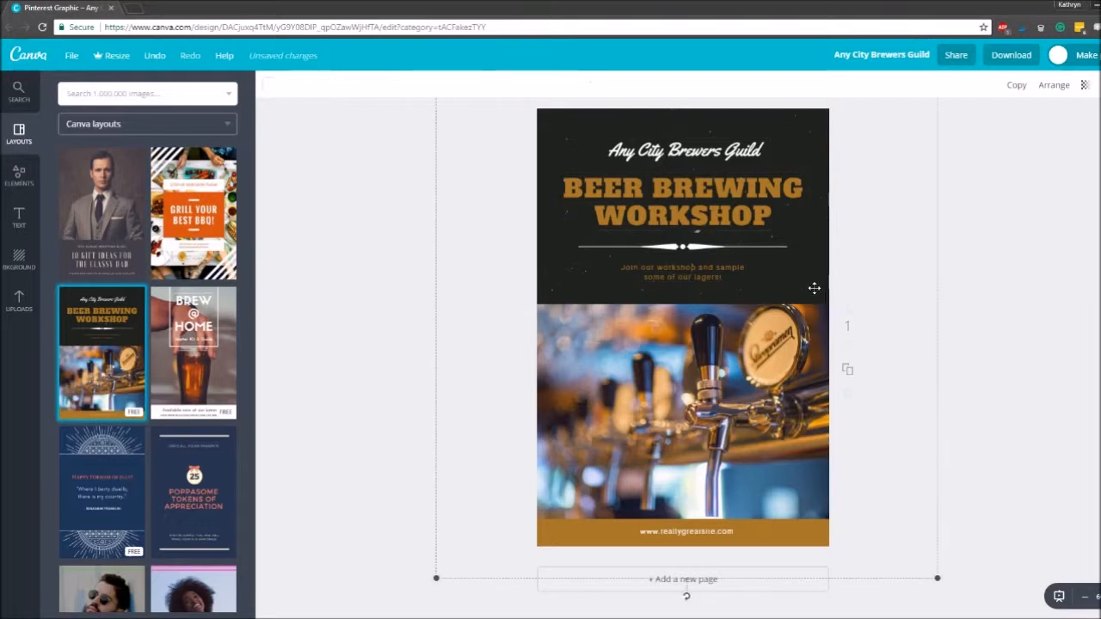
pyautogui.click(792, 531)
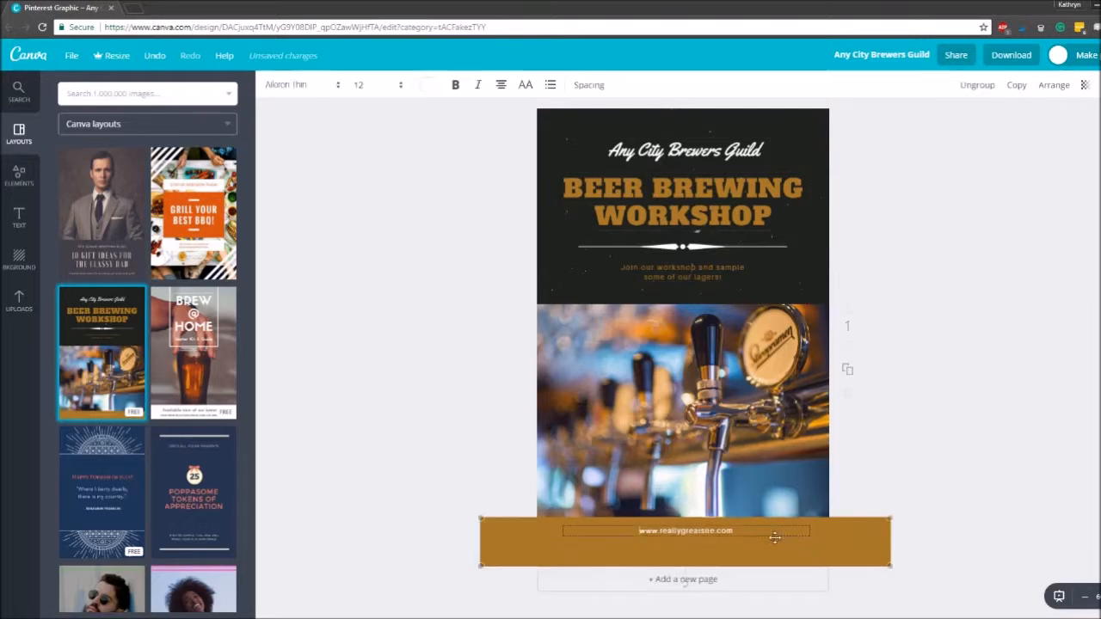
pyautogui.click(1012, 418)
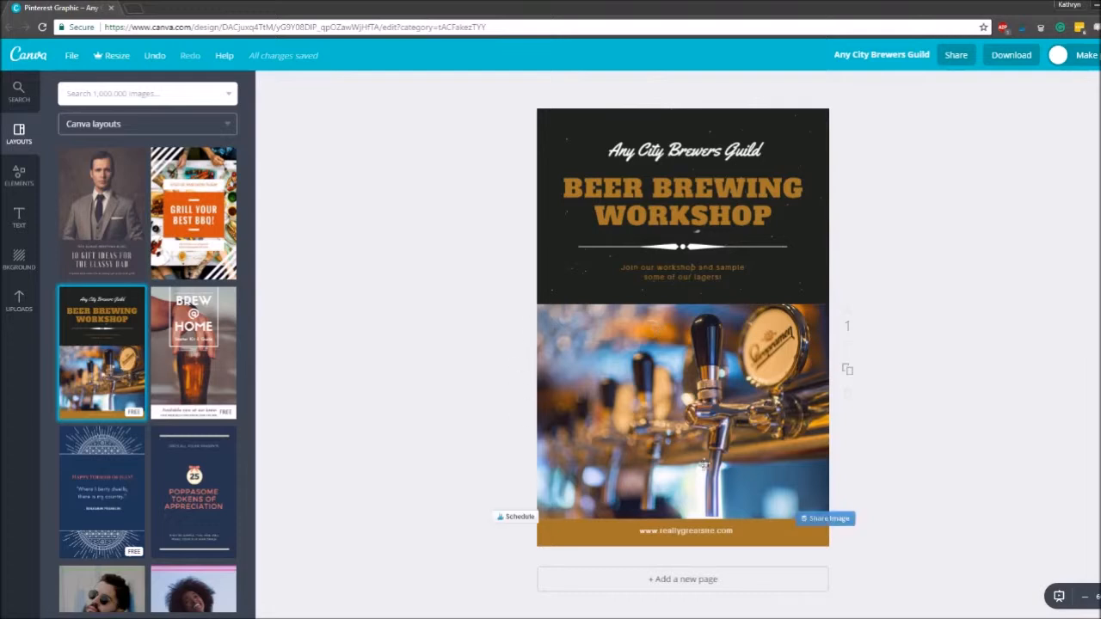
# - Remove the beer tap photo from the page
pyautogui.click(680, 398)
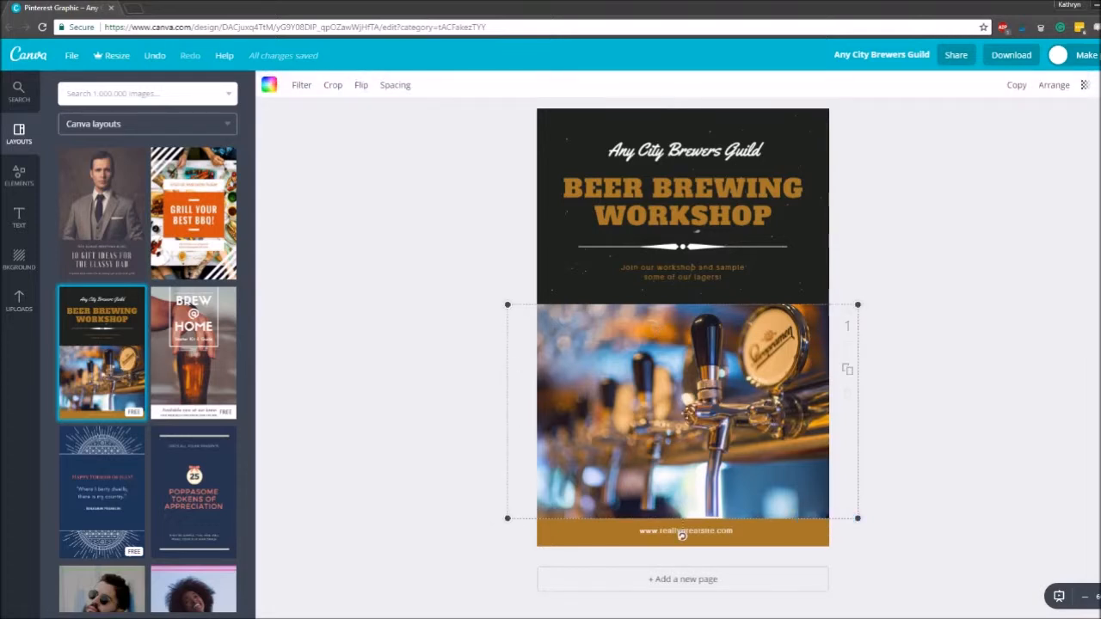
pyautogui.moveTo(761, 396); pyautogui.dragTo(356, 386)
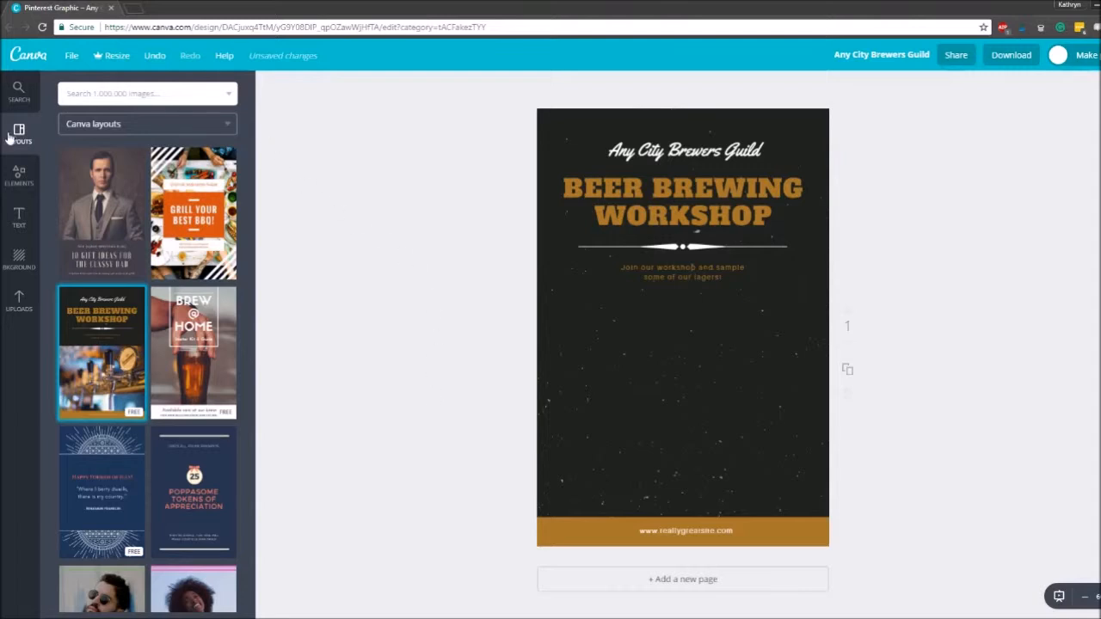
# - Try the free flying vulture photo as the lower image, scaled to the page width, and remove it again
pyautogui.click(17, 178)
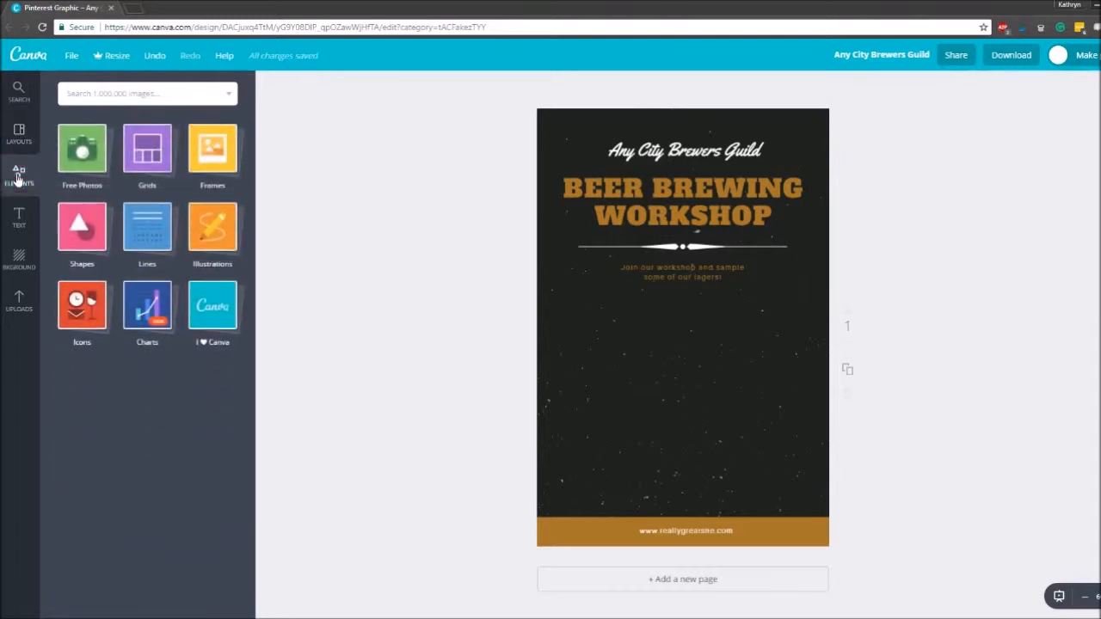
pyautogui.click(79, 152)
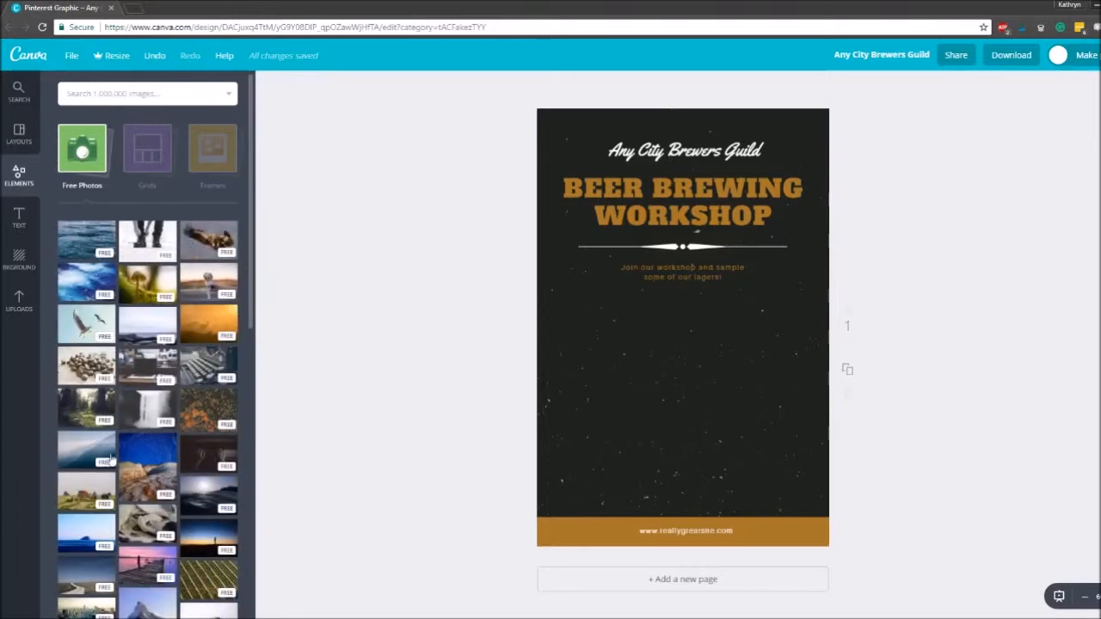
pyautogui.moveTo(208, 241); pyautogui.dragTo(681, 415)
pyautogui.moveTo(821, 320); pyautogui.dragTo(831, 313)
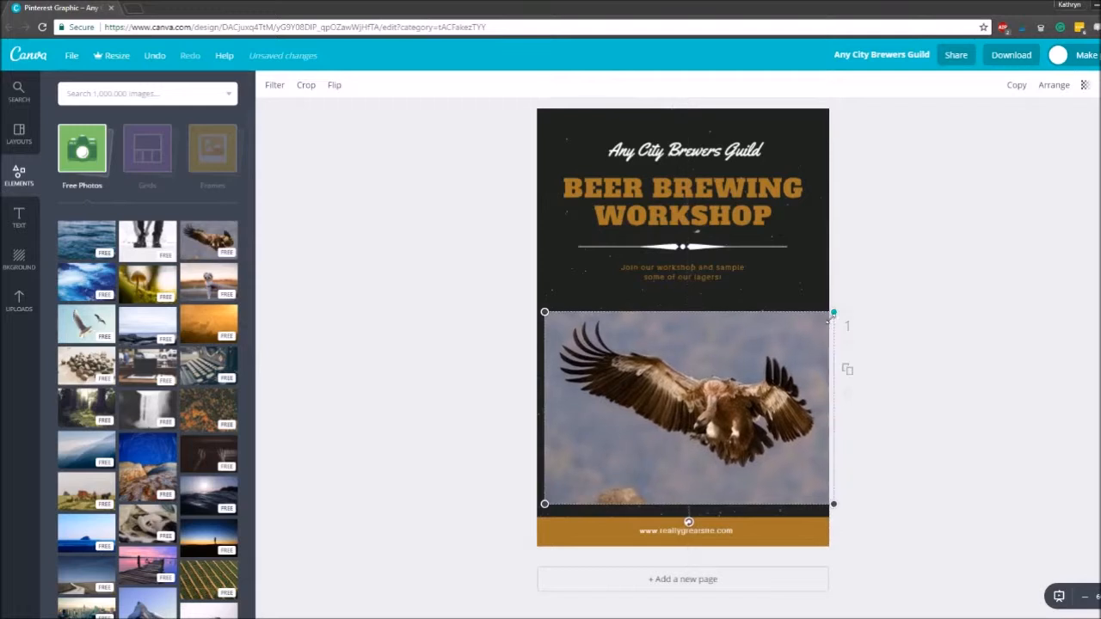
pyautogui.moveTo(545, 505); pyautogui.dragTo(519, 521)
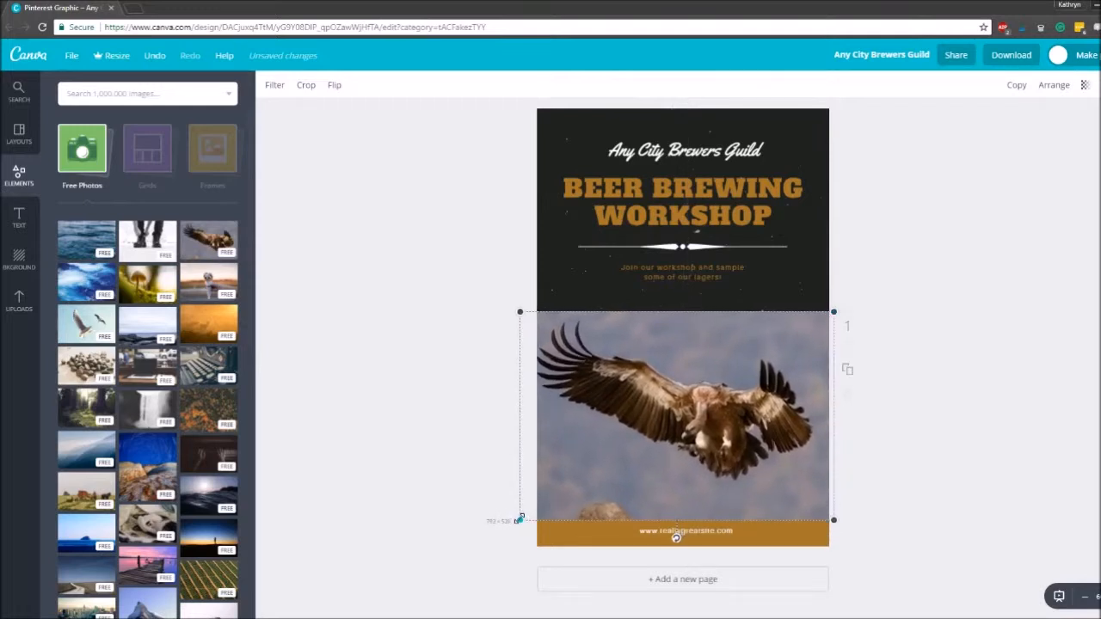
pyautogui.moveTo(663, 481); pyautogui.dragTo(670, 477)
pyautogui.click(954, 393)
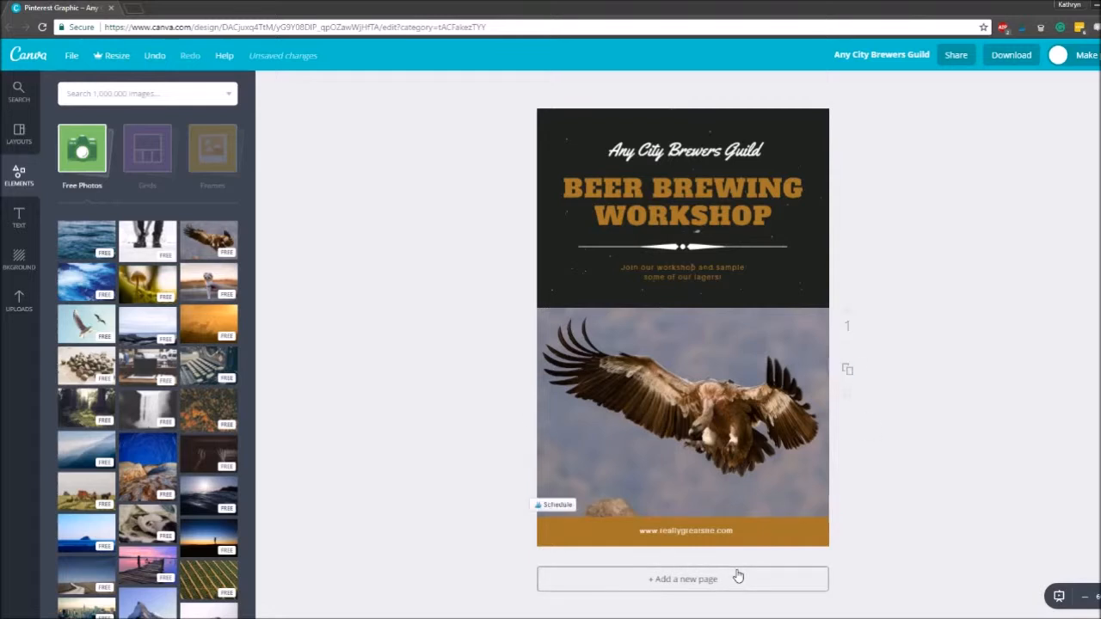
pyautogui.moveTo(795, 443); pyautogui.dragTo(442, 425)
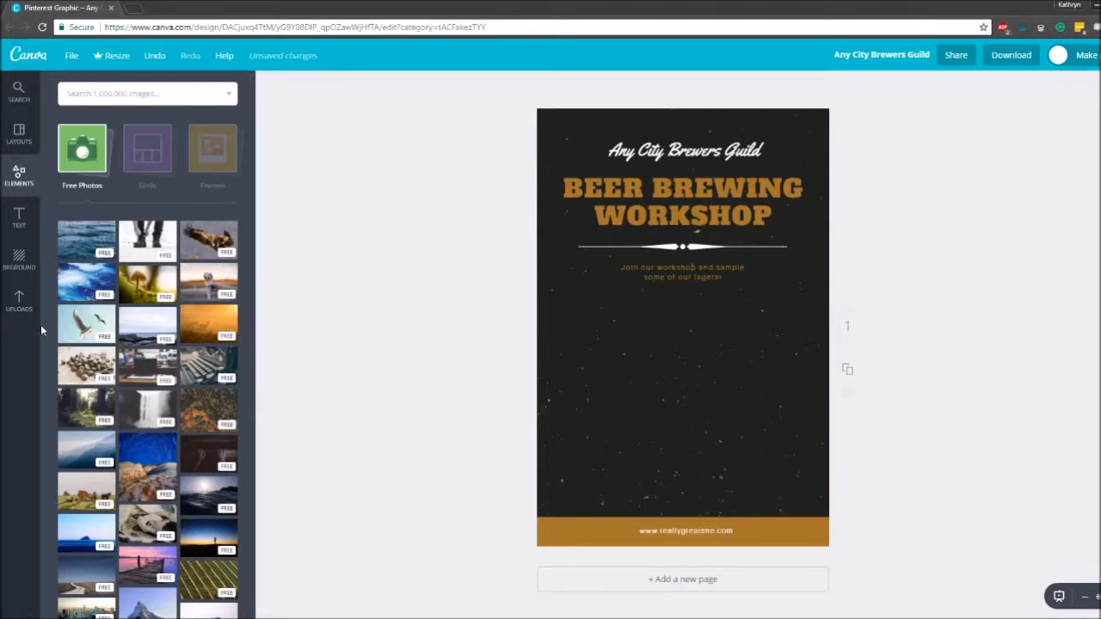
# - Add the uploaded laptop-on-bed photo and enlarge it to fill the page width between the tagline and the footer
pyautogui.click(20, 299)
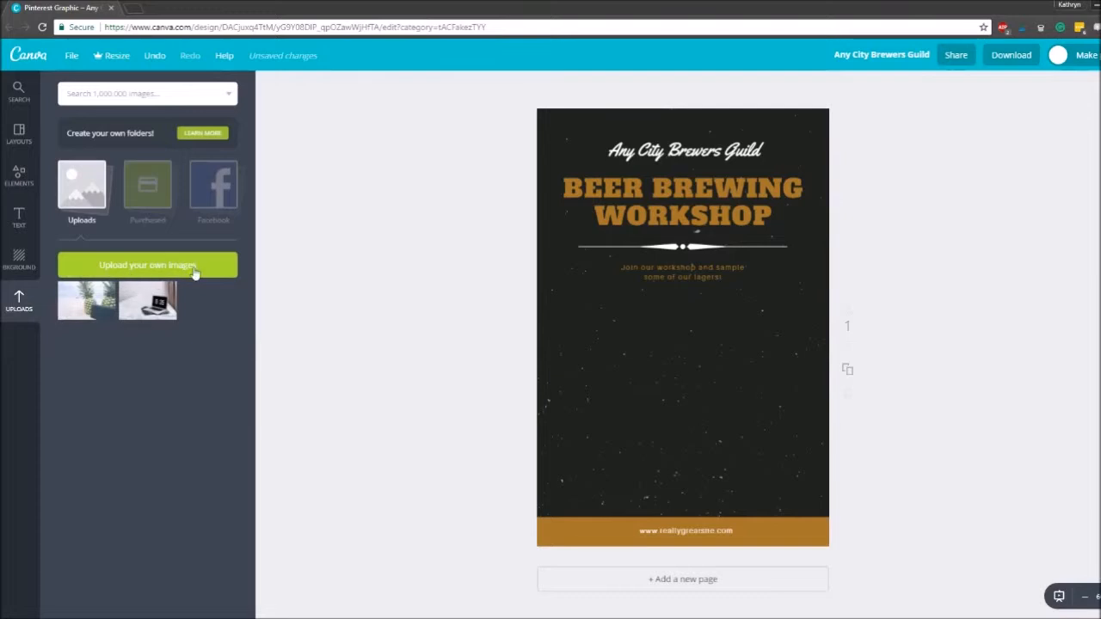
pyautogui.click(158, 306)
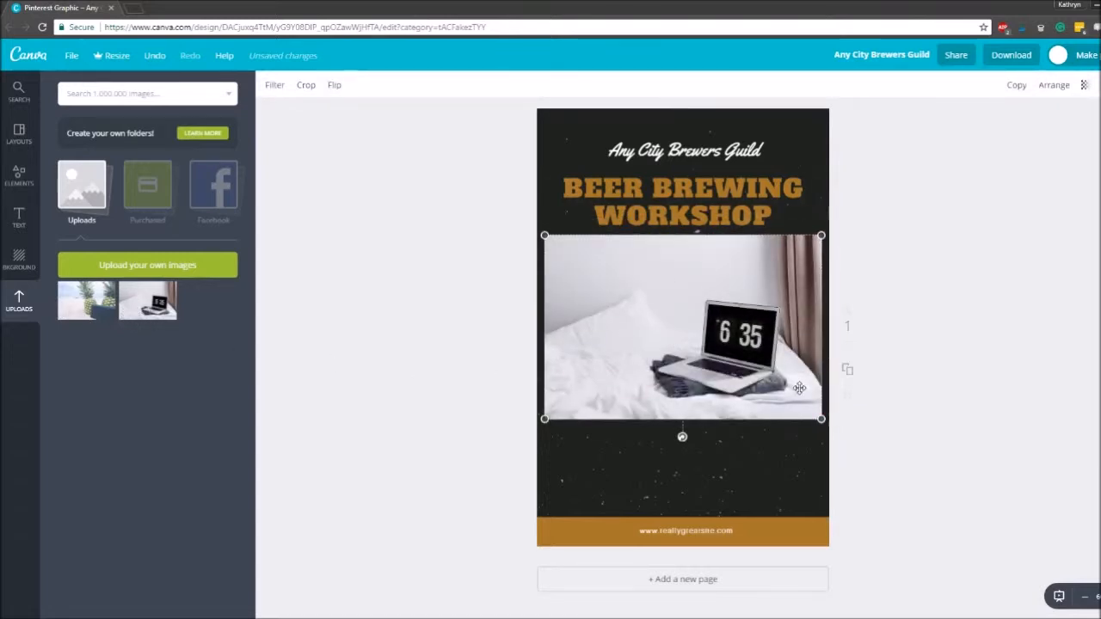
pyautogui.moveTo(799, 388); pyautogui.dragTo(840, 516)
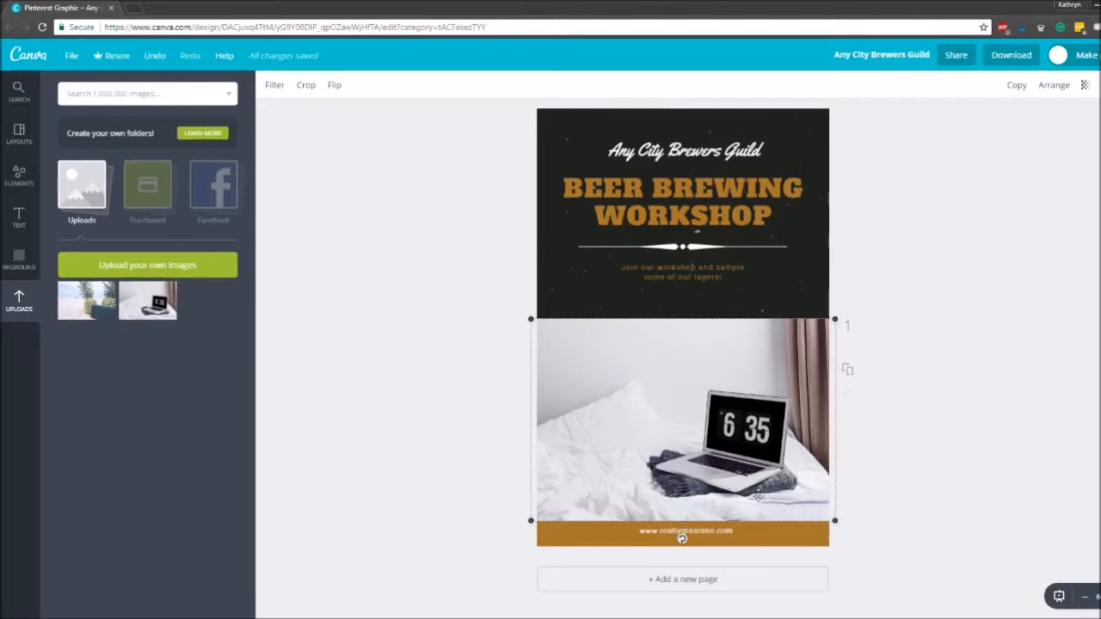
# - Send the laptop photo back so that it sits behind the footer band
pyautogui.click(1060, 90)
pyautogui.click(1021, 139)
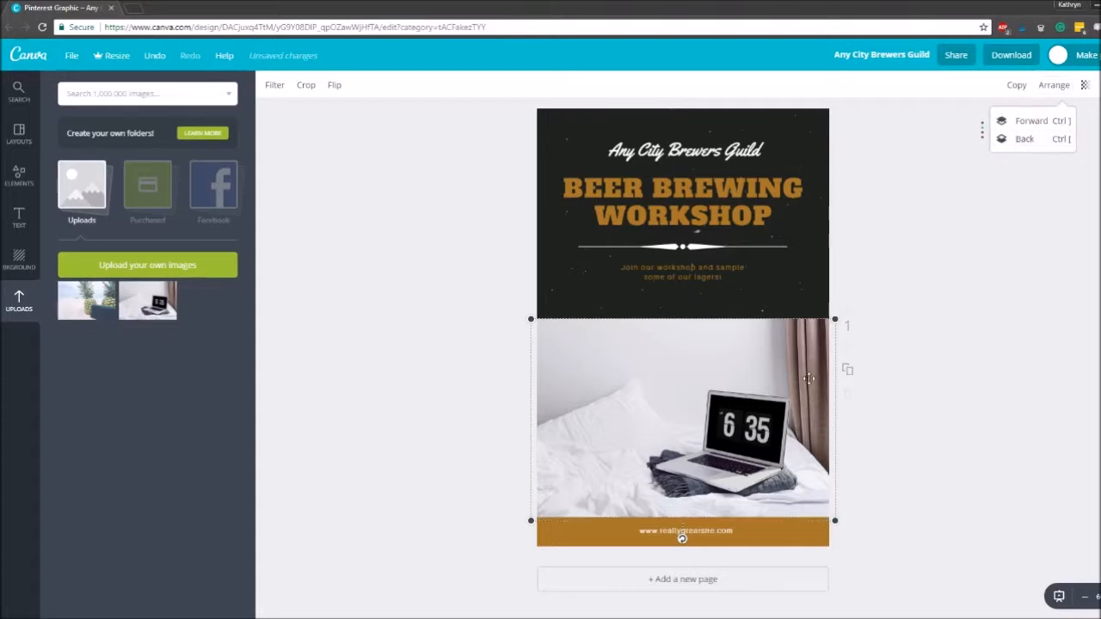
pyautogui.click(964, 444)
pyautogui.click(926, 315)
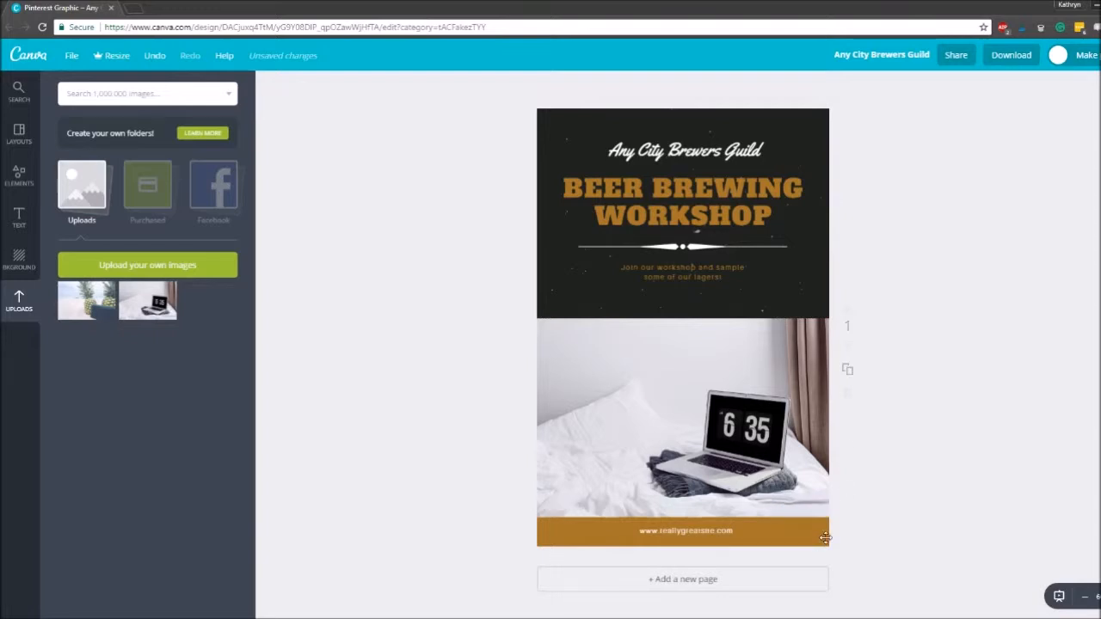
# - Set the footer band's fill to the custom colour code 002d40
pyautogui.click(824, 538)
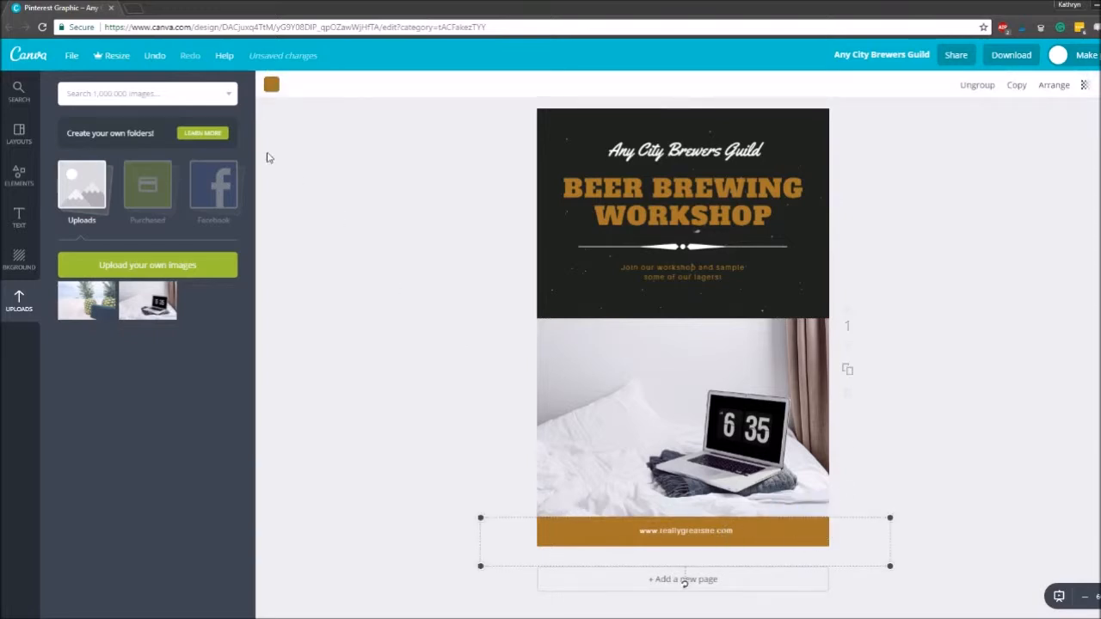
pyautogui.click(271, 84)
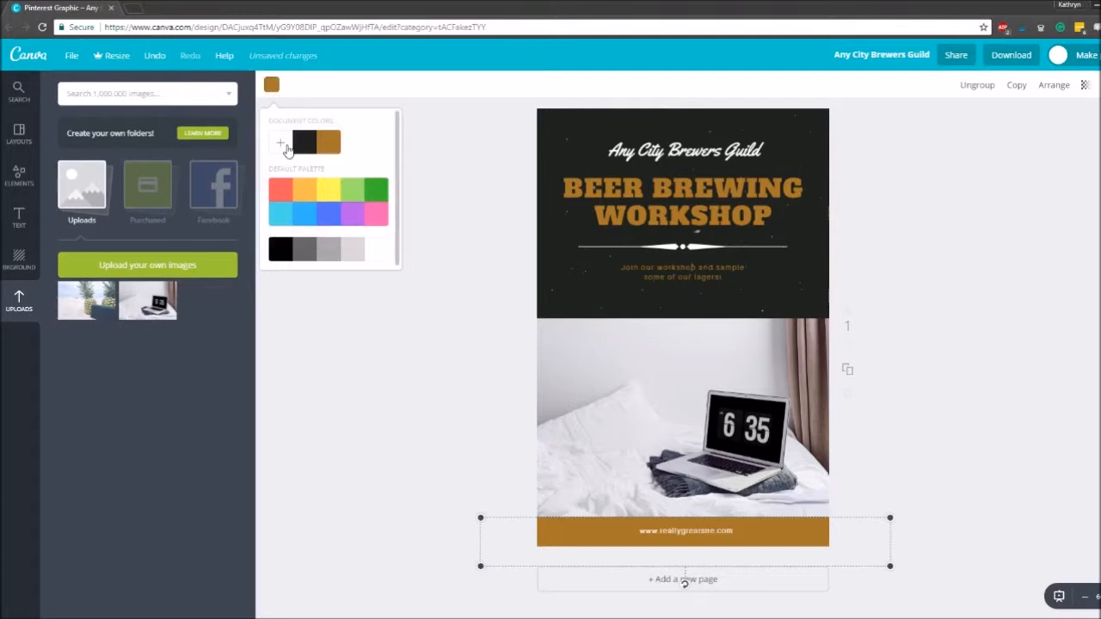
pyautogui.click(284, 148)
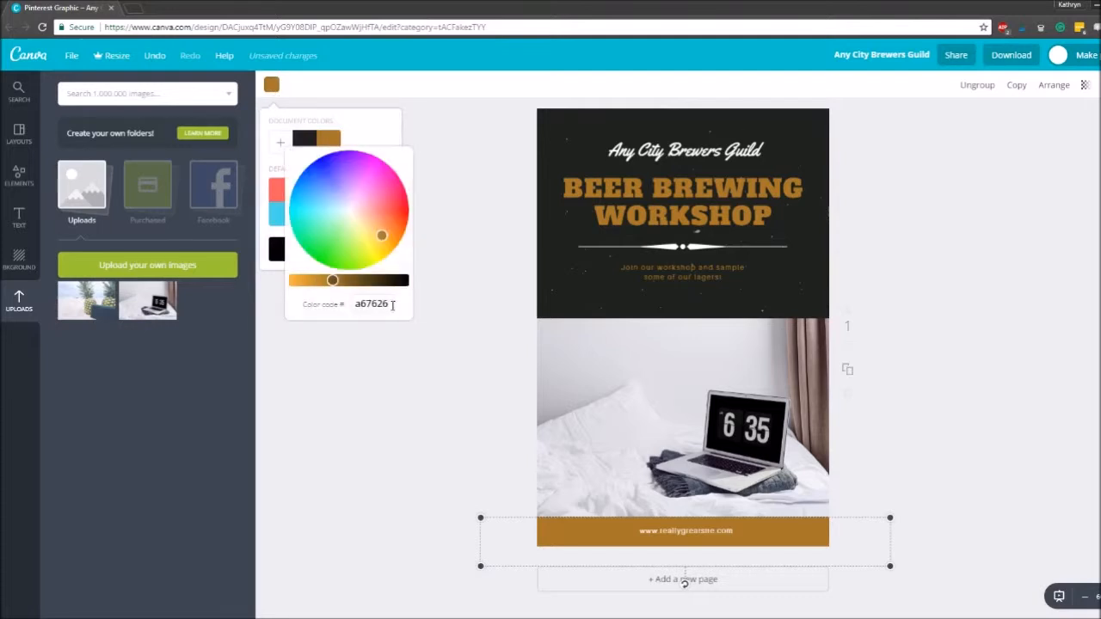
pyautogui.moveTo(393, 306); pyautogui.dragTo(341, 301)
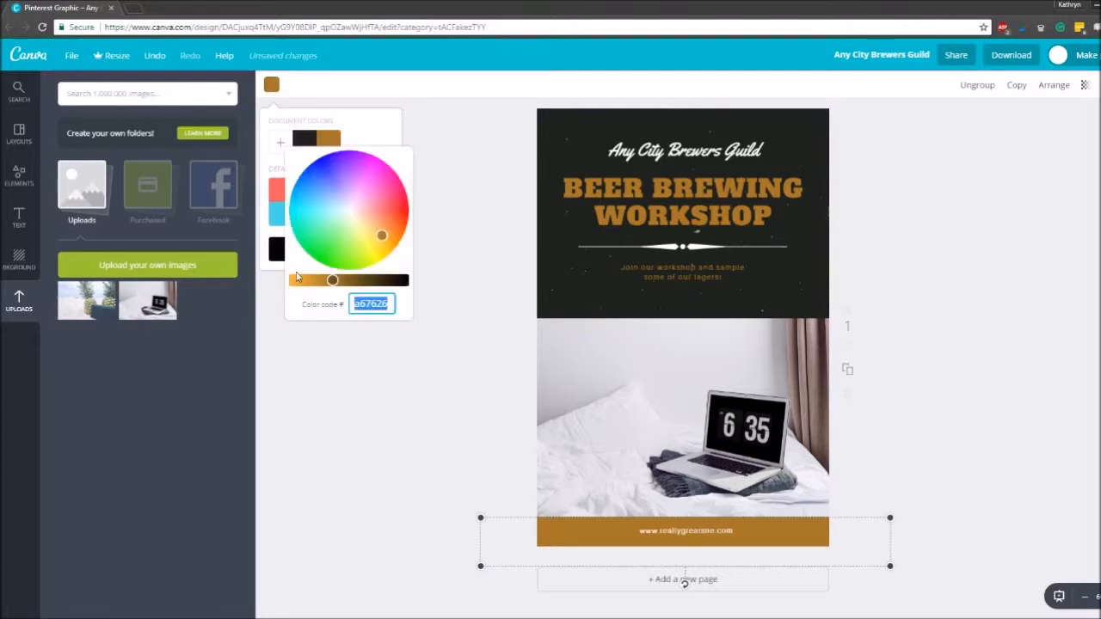
pyautogui.write('002d40')
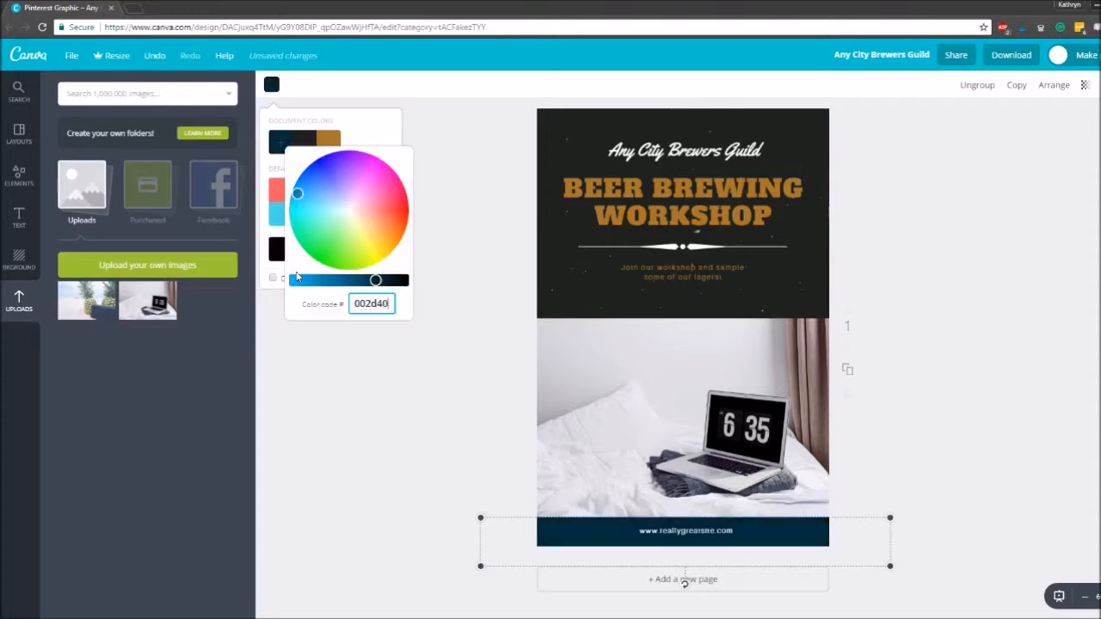
pyautogui.click(358, 410)
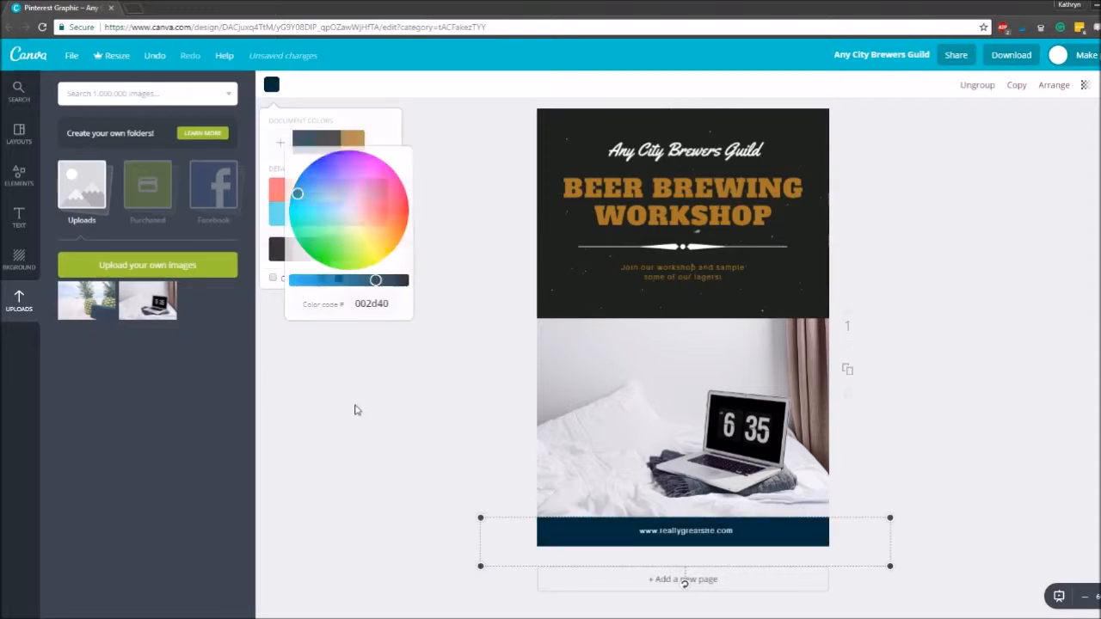
pyautogui.click(975, 371)
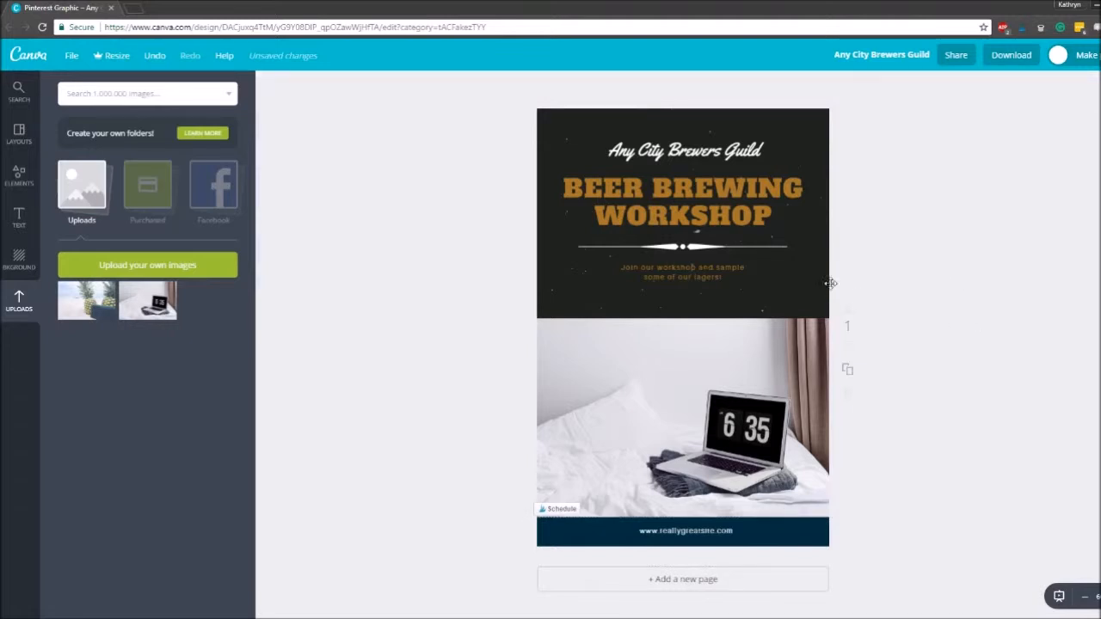
# - Move the speckled texture overlay off the page and recolour the dark background with the footer's navy, 002d40
pyautogui.click(787, 118)
pyautogui.moveTo(909, 259); pyautogui.dragTo(422, 269)
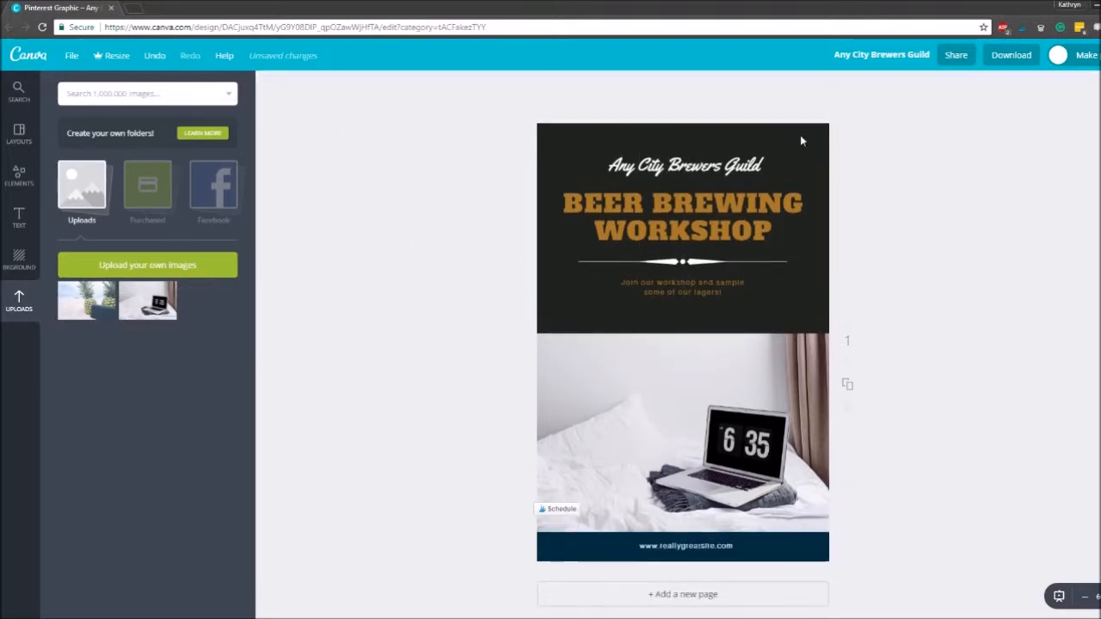
pyautogui.click(815, 152)
pyautogui.moveTo(811, 148)
pyautogui.mouseDown()
pyautogui.moveTo(761, 149)
pyautogui.moveTo(822, 160)
pyautogui.mouseUp()
pyautogui.click(269, 85)
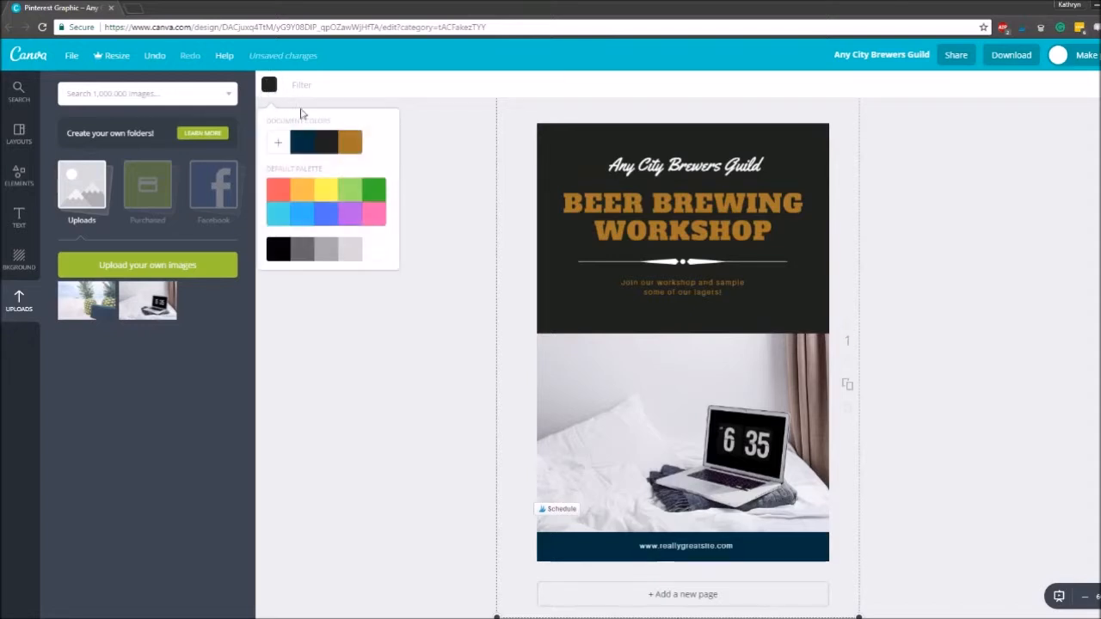
pyautogui.click(302, 144)
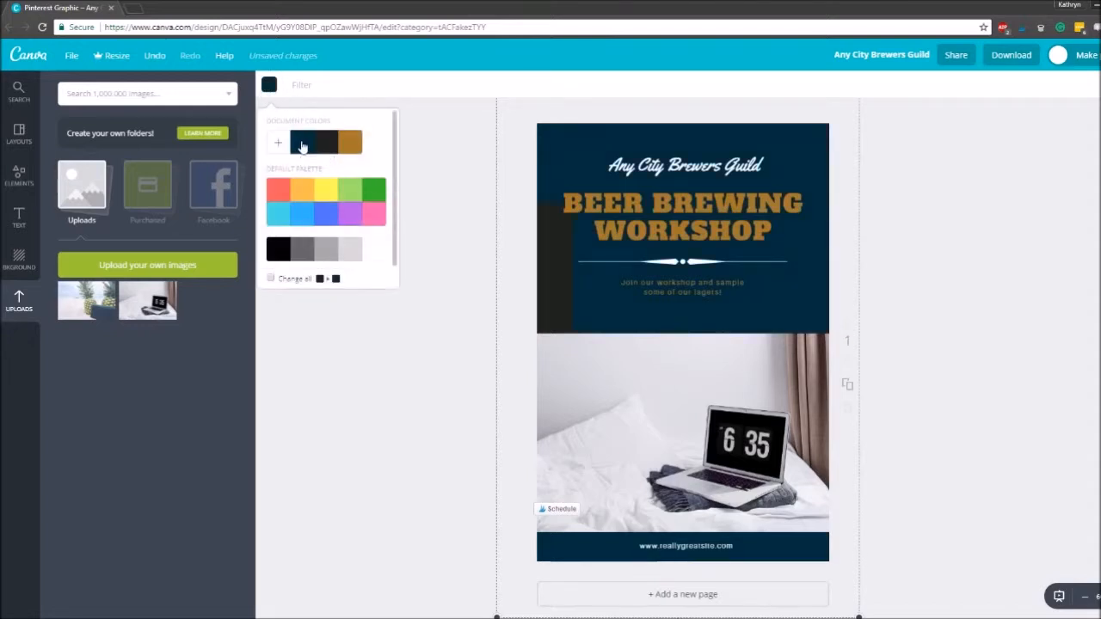
pyautogui.click(1041, 263)
# - Clear the leftover dark strip beside the tagline and place the tagline back in the centre under the divider
pyautogui.moveTo(545, 281); pyautogui.dragTo(563, 307)
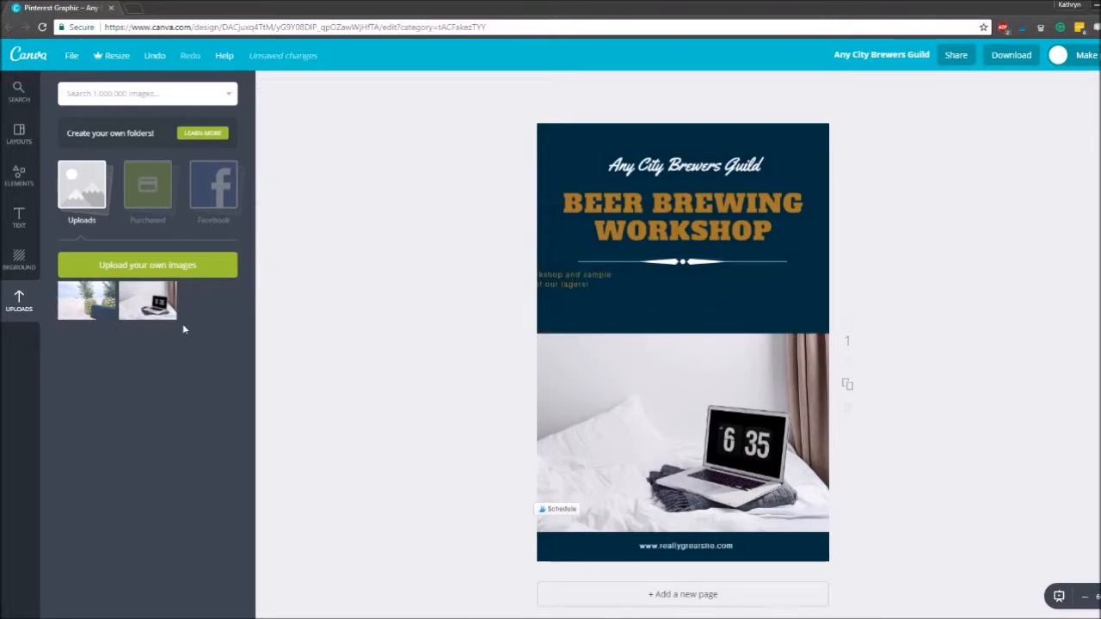
pyautogui.moveTo(575, 283); pyautogui.dragTo(716, 285)
pyautogui.click(938, 290)
pyautogui.click(886, 303)
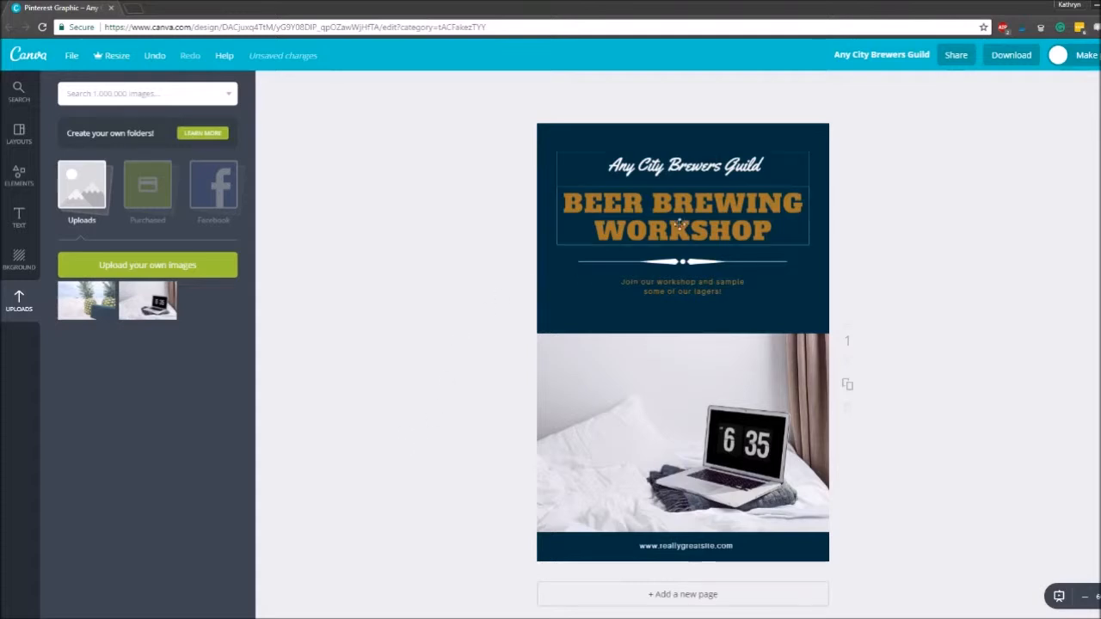
# - Change the font of the BEER BREWING WORKSHOP heading to Raleway Heavy
pyautogui.click(704, 204)
pyautogui.click(774, 227)
pyautogui.moveTo(773, 229); pyautogui.dragTo(552, 191)
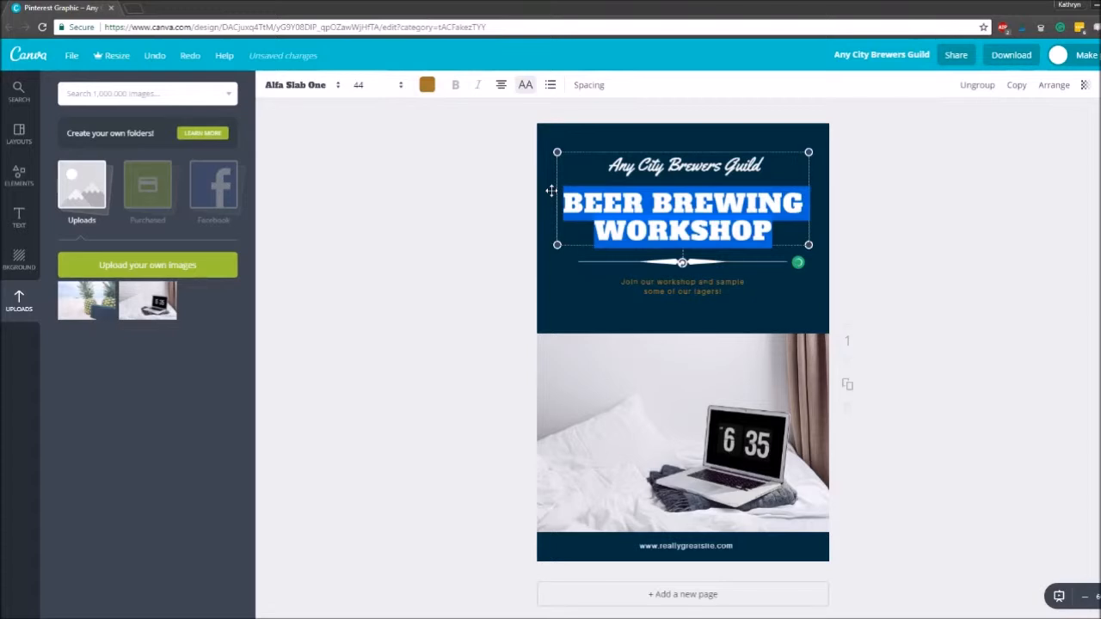
pyautogui.click(322, 88)
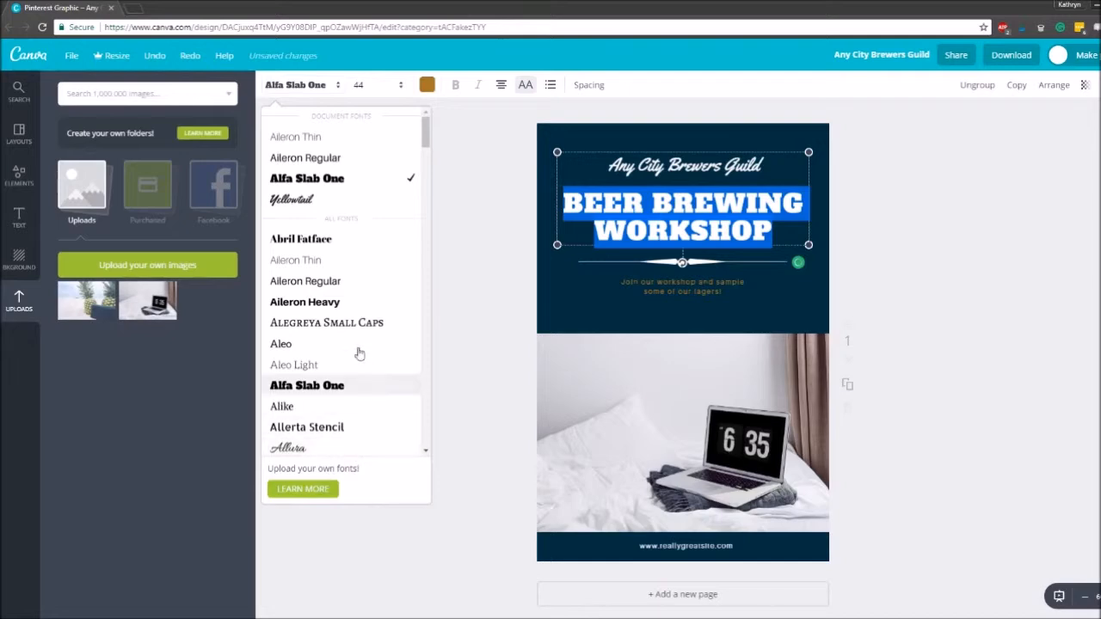
pyautogui.moveTo(425, 138); pyautogui.dragTo(427, 363)
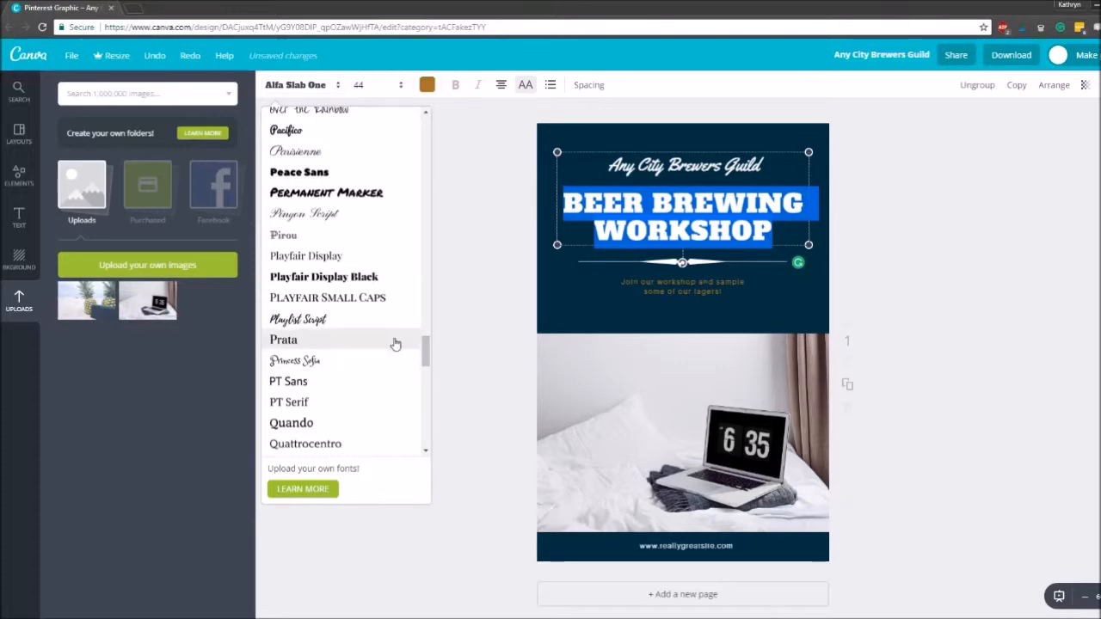
pyautogui.scroll(-1, 394, 341)
pyautogui.scroll(-1, 392, 339)
pyautogui.click(299, 388)
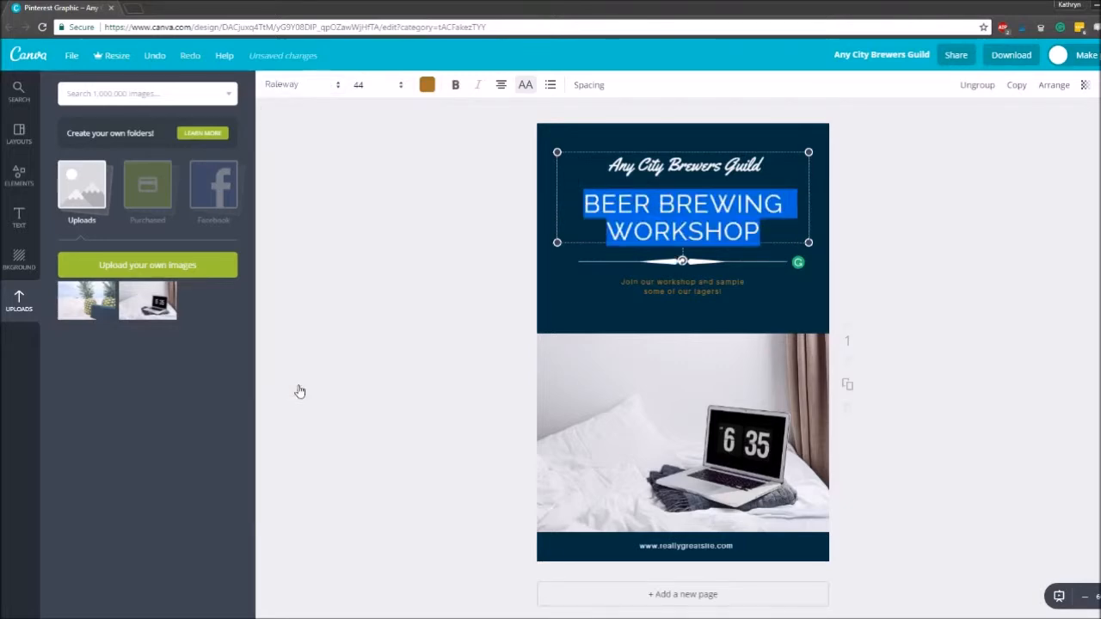
pyautogui.click(301, 84)
pyautogui.moveTo(425, 129); pyautogui.dragTo(425, 391)
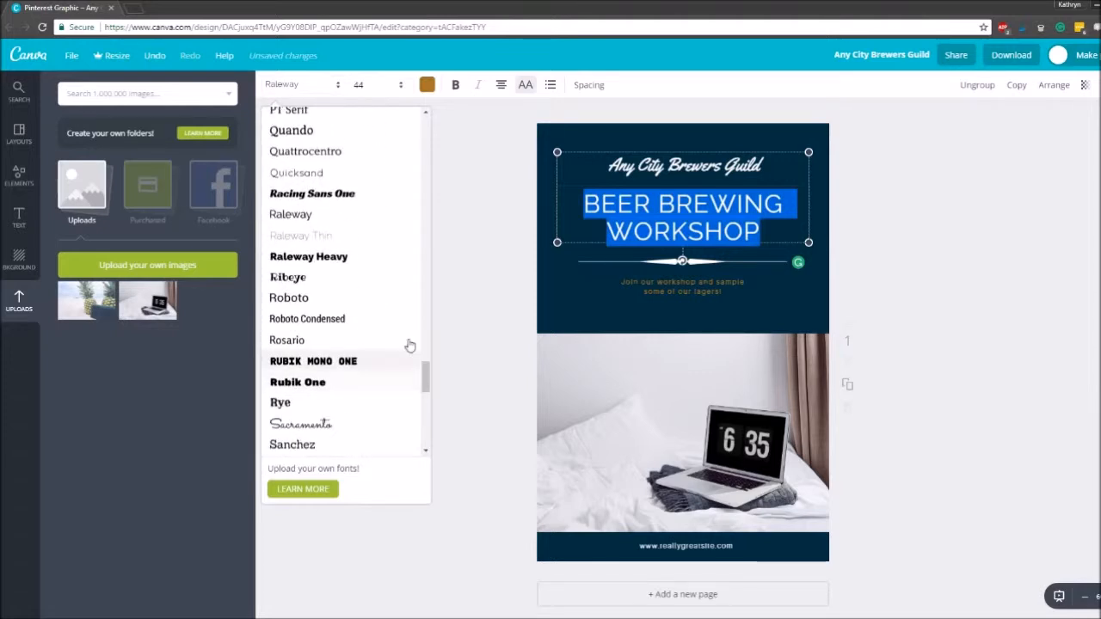
pyautogui.click(335, 258)
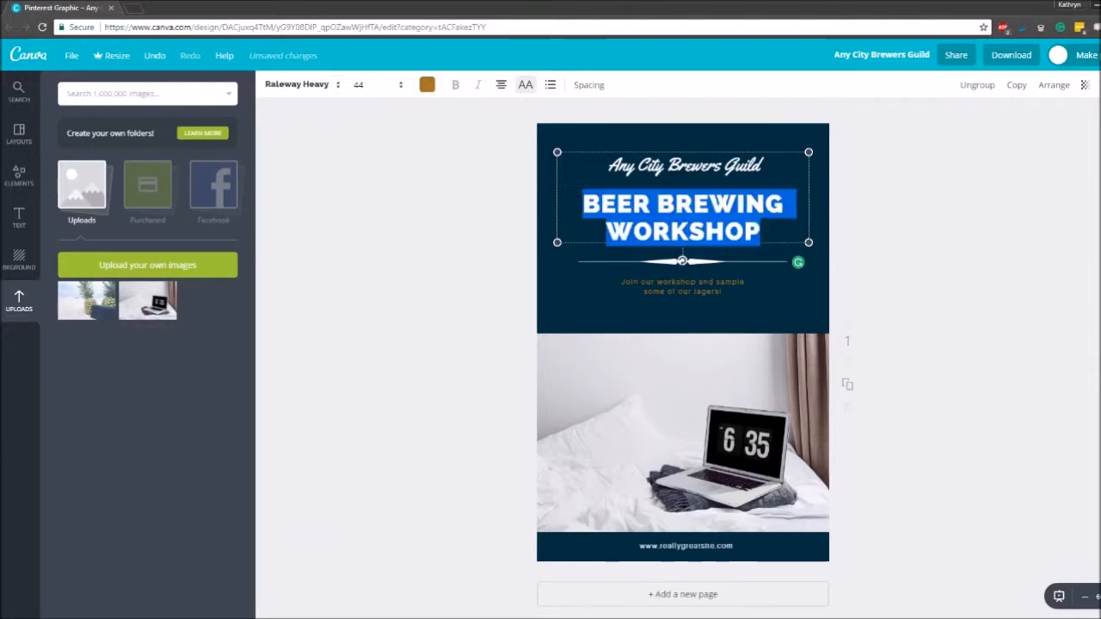
# - Recolour the whole BEER BREWING WORKSHOP heading white
pyautogui.click(954, 222)
pyautogui.click(774, 224)
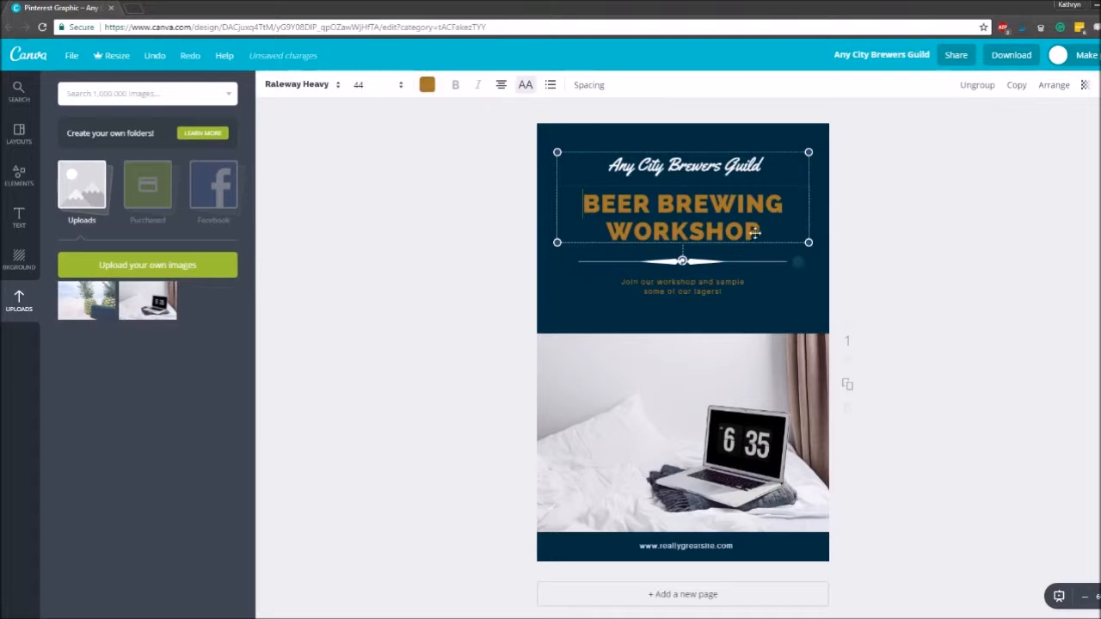
pyautogui.moveTo(761, 233); pyautogui.dragTo(480, 161)
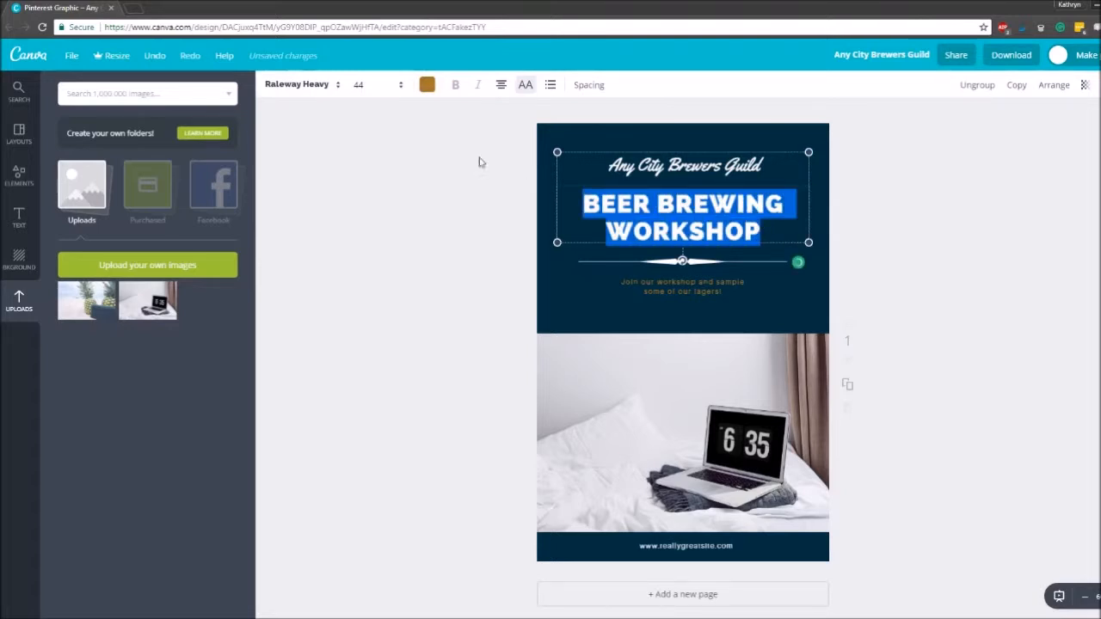
pyautogui.click(426, 86)
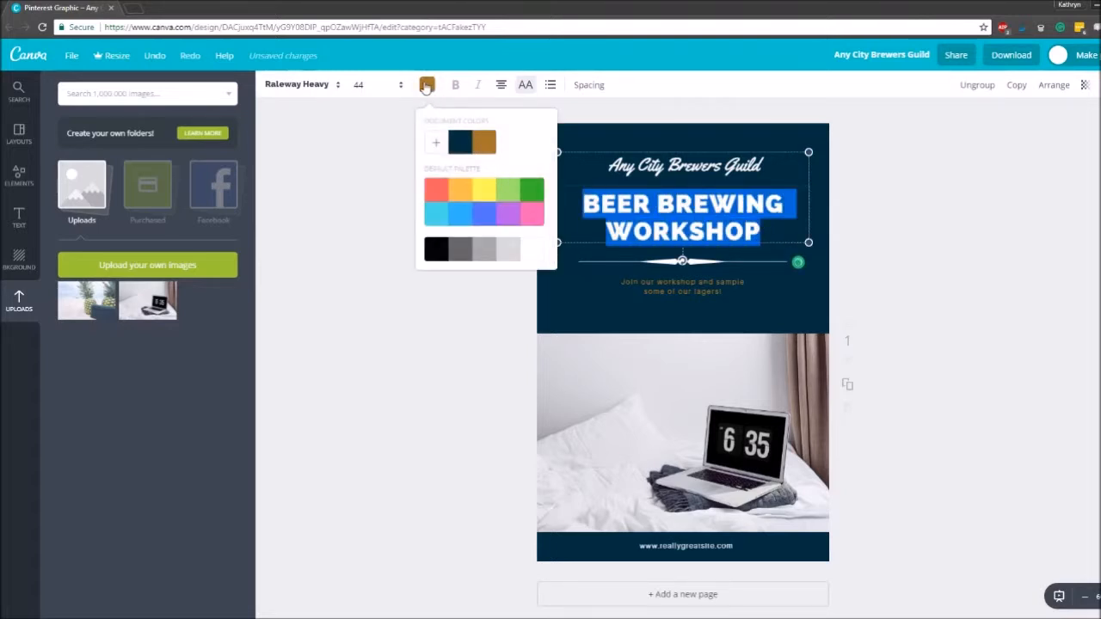
pyautogui.click(533, 250)
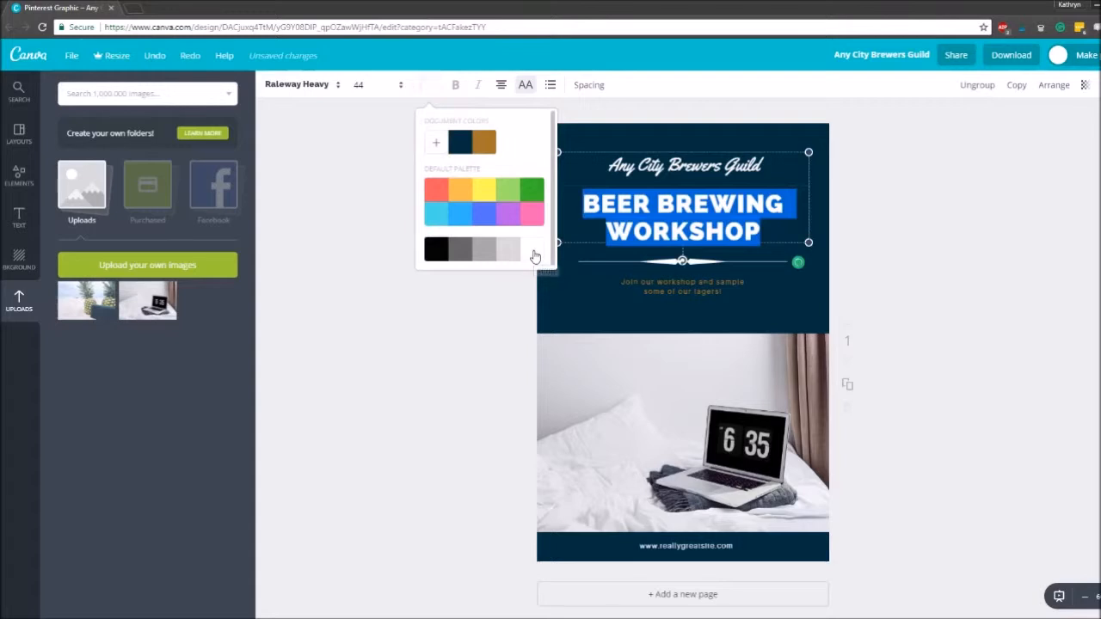
pyautogui.click(886, 259)
pyautogui.click(1017, 266)
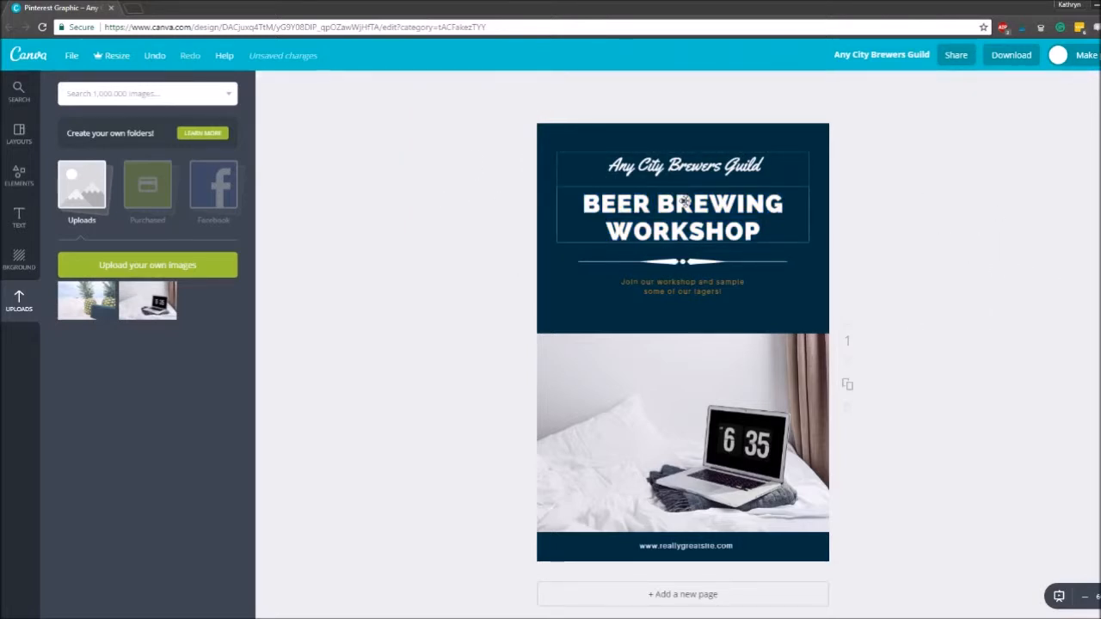
# - View the heading's font size and alignment options, and try its uppercase setting off and on again
pyautogui.click(684, 200)
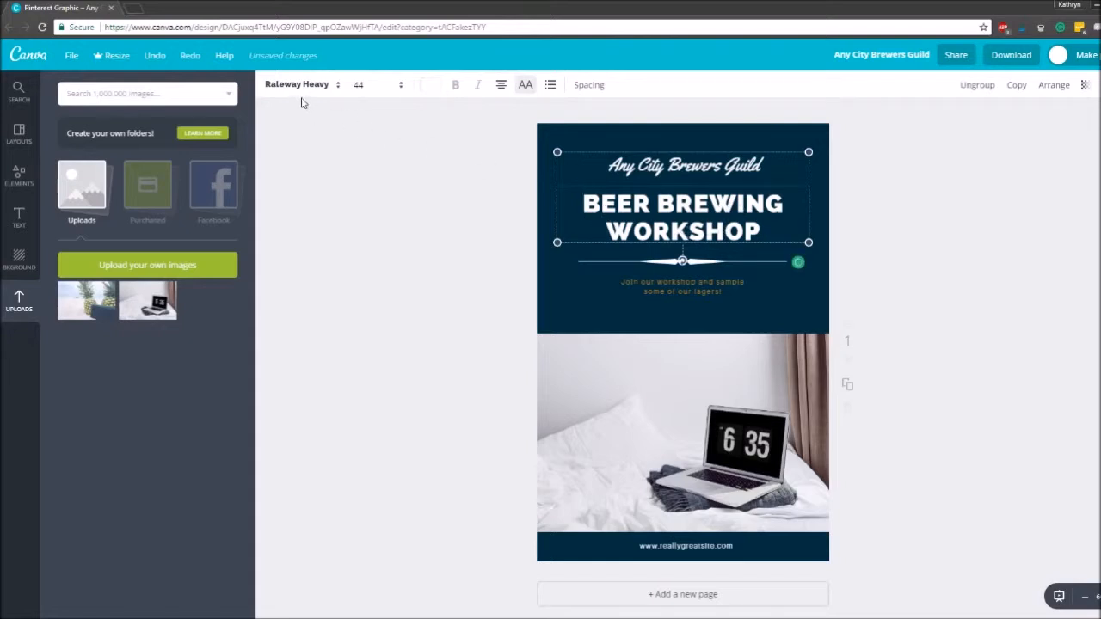
pyautogui.click(382, 86)
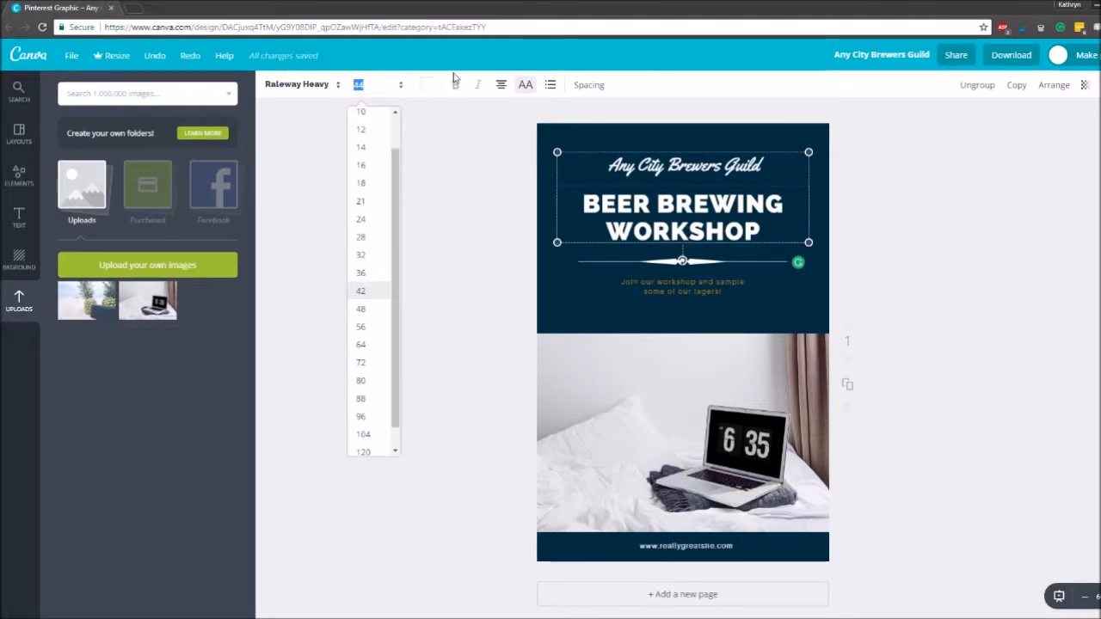
pyautogui.click(500, 86)
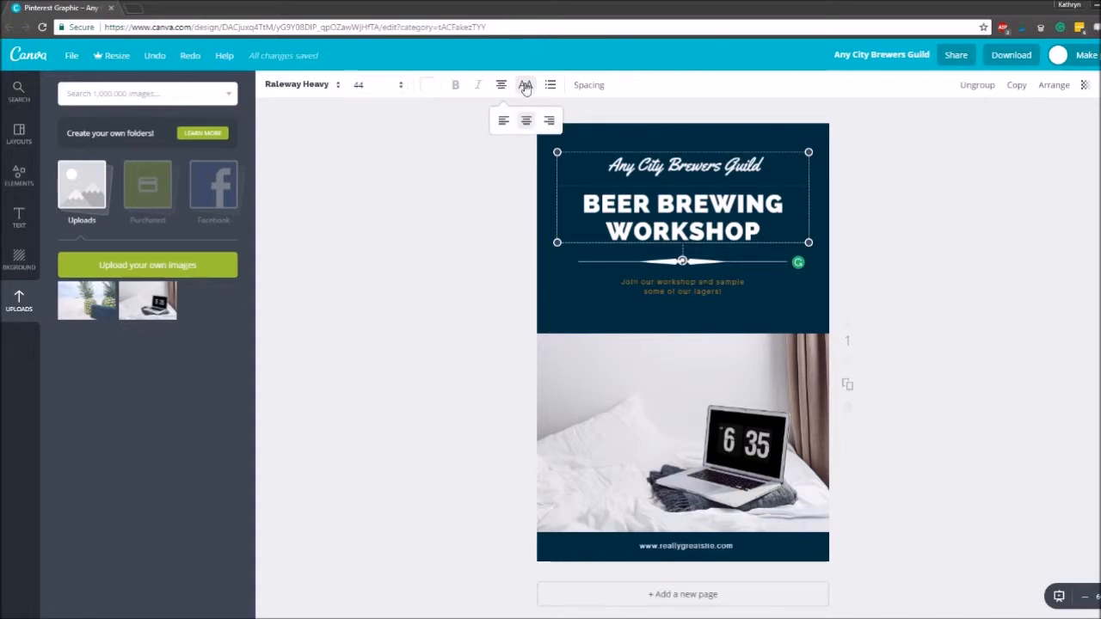
pyautogui.click(525, 86)
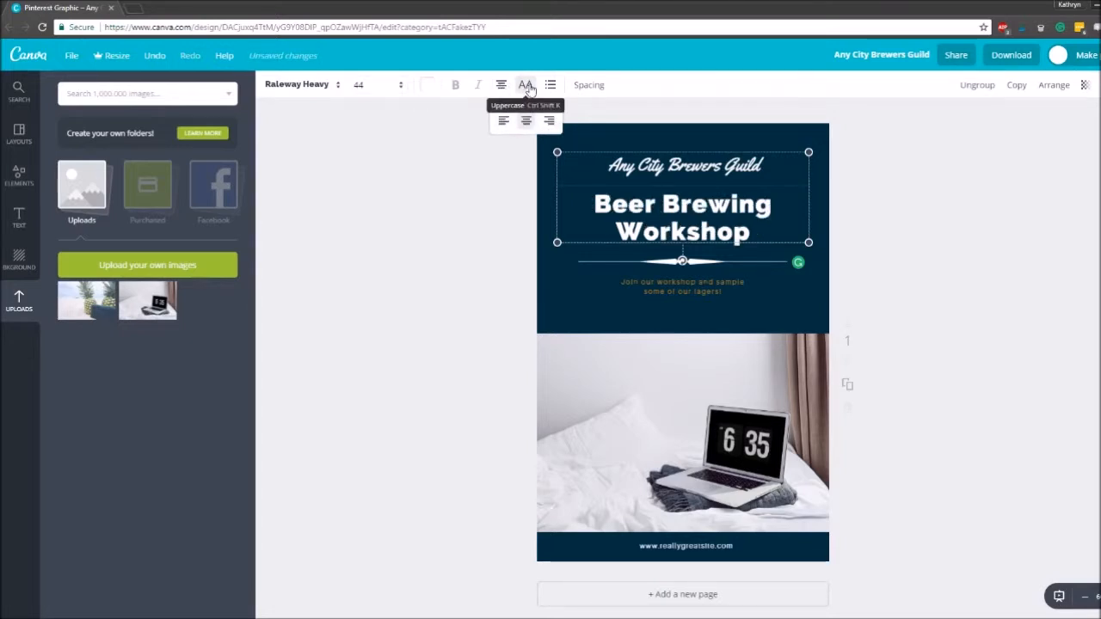
pyautogui.click(525, 86)
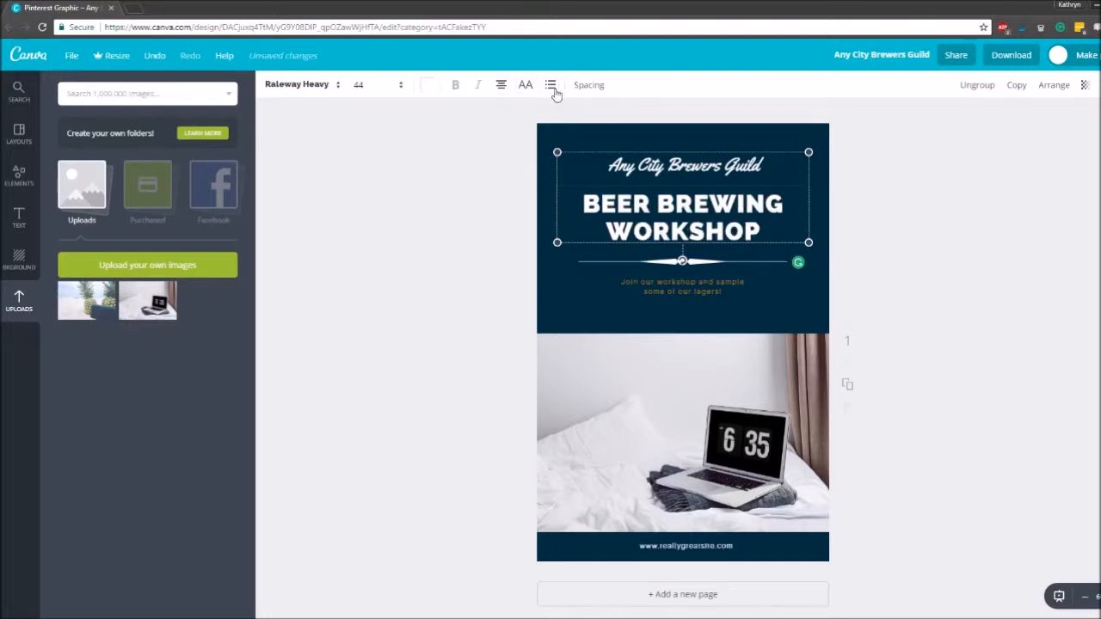
# - Set the heading's letter spacing to 110 and its line height to 1.21
pyautogui.click(590, 85)
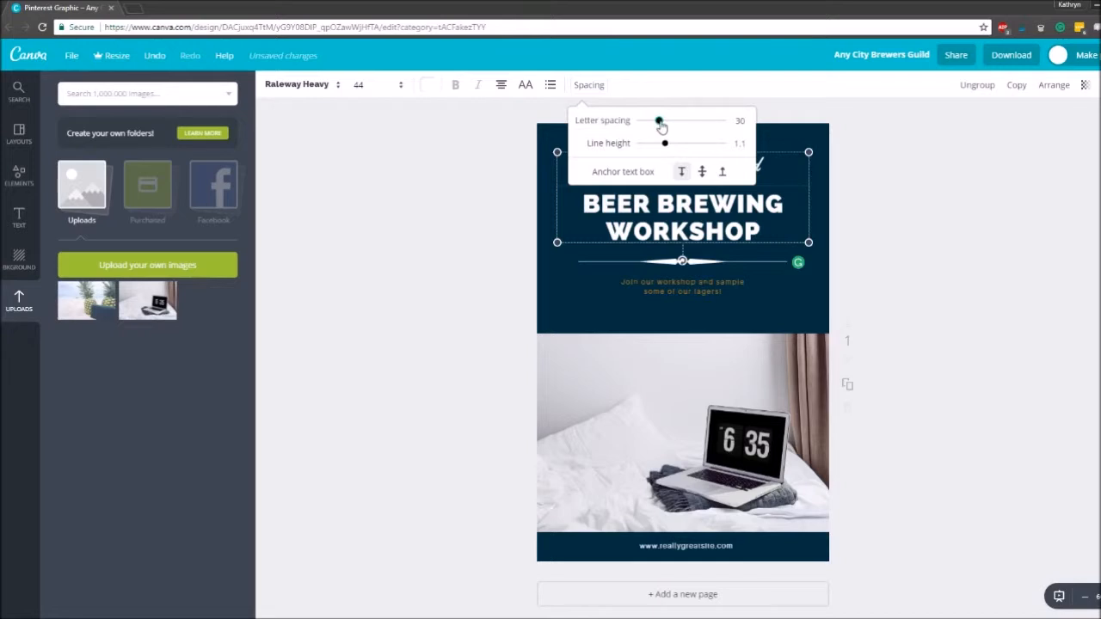
pyautogui.moveTo(660, 123)
pyautogui.mouseDown()
pyautogui.moveTo(707, 129)
pyautogui.moveTo(667, 127)
pyautogui.mouseUp()
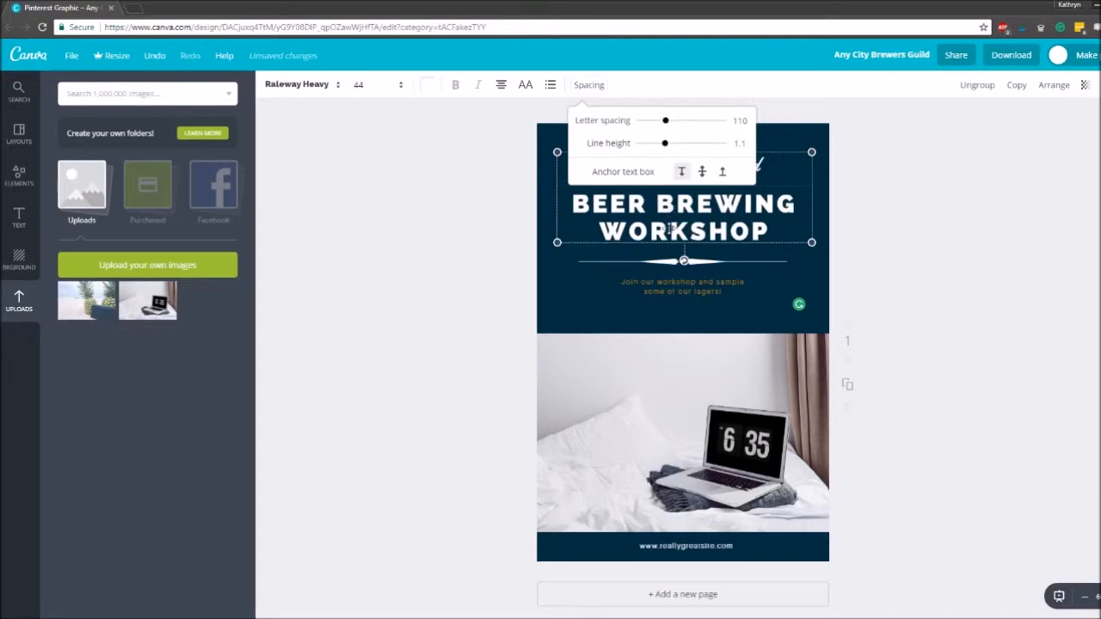
pyautogui.moveTo(665, 143)
pyautogui.mouseDown()
pyautogui.moveTo(705, 145)
pyautogui.moveTo(670, 146)
pyautogui.mouseUp()
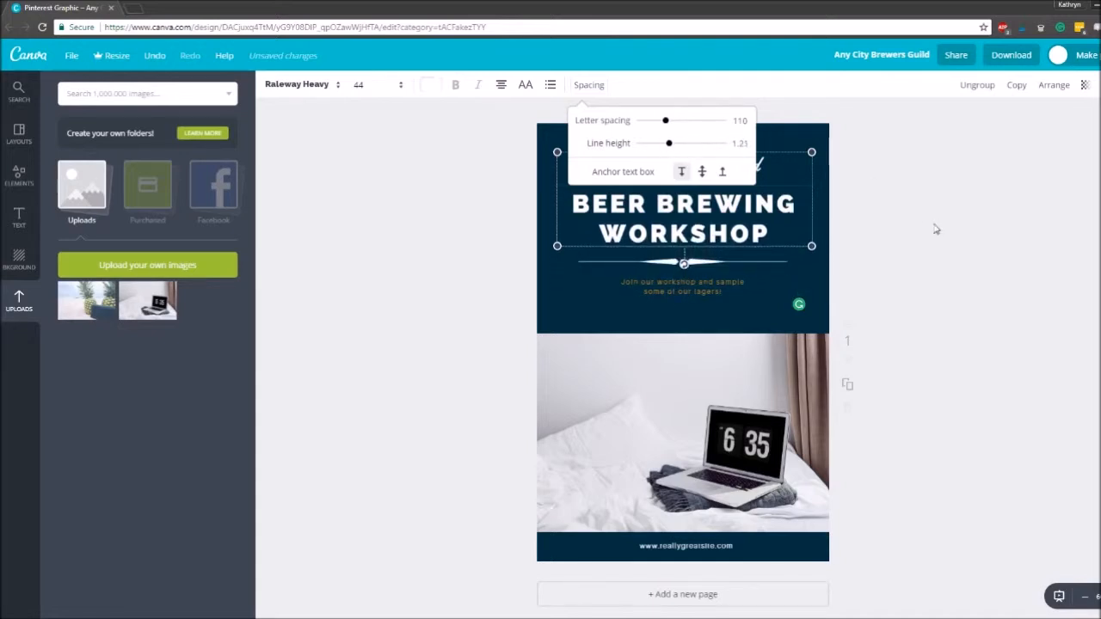
# - Replace the main heading's text with "PRODUCTIVITY TIPS"
pyautogui.doubleClick(706, 231)
pyautogui.click(770, 234)
pyautogui.click(608, 164)
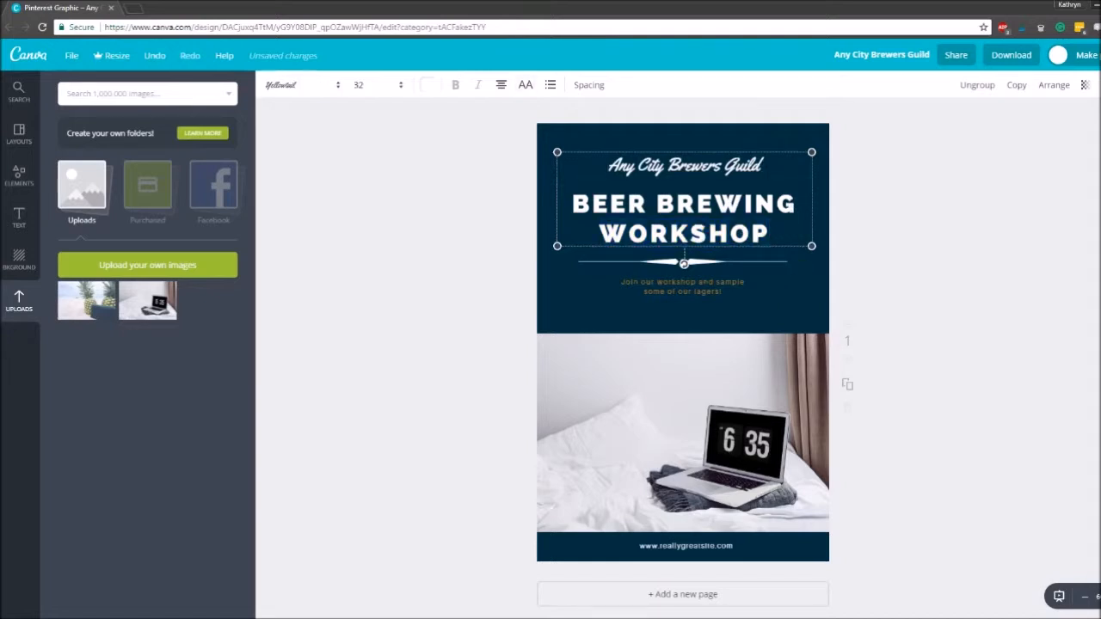
pyautogui.click(768, 236)
pyautogui.hotkey('ctrl', 'a')
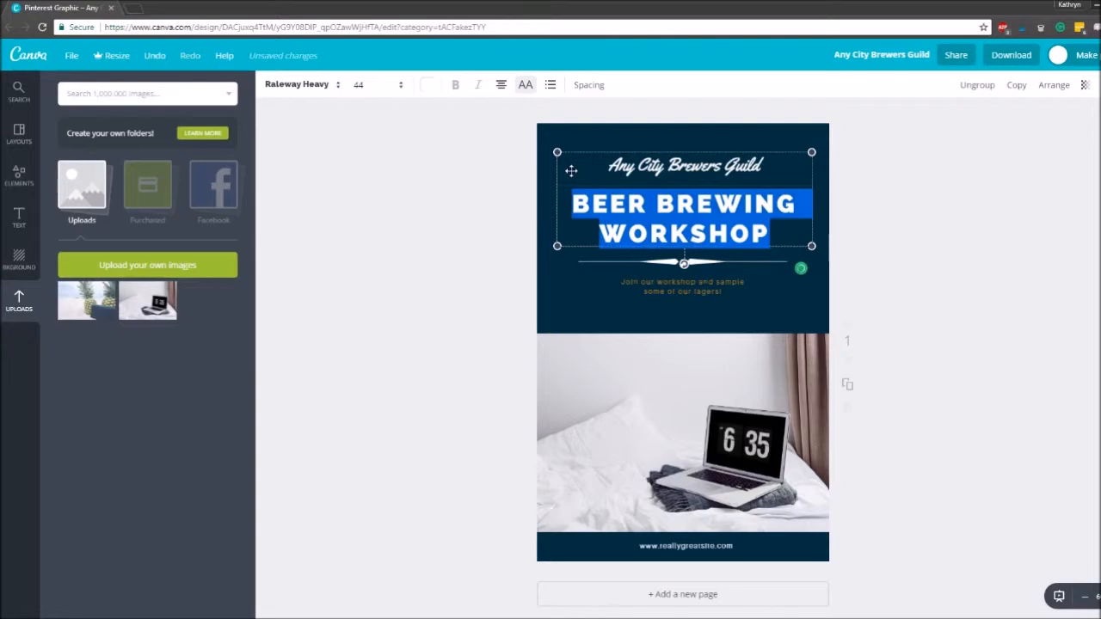
pyautogui.write('T')
pyautogui.press('BackSpace')
pyautogui.write('PROD')
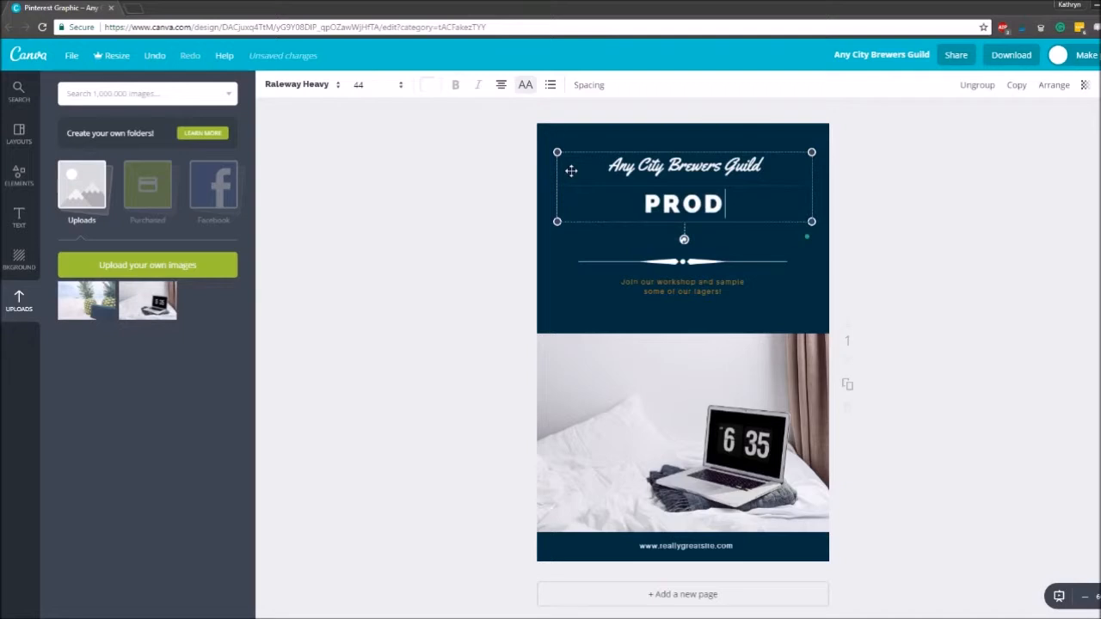
pyautogui.write('UCTIVITY TIPS')
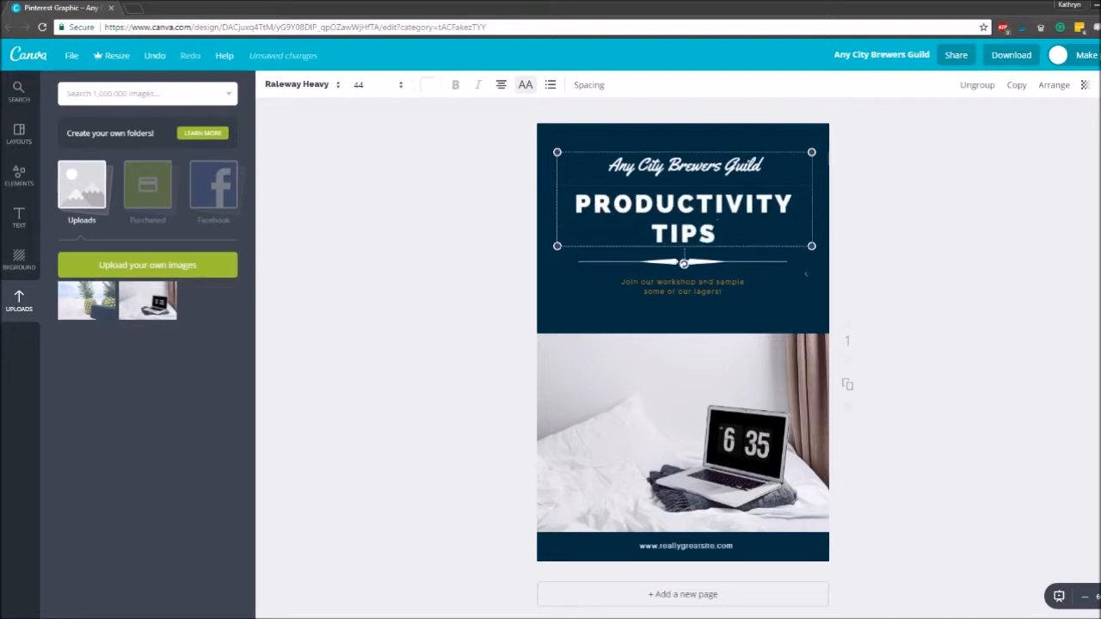
# - Replace the script line above the heading with "Top 10" at font size 56 and shift the title block slightly up
pyautogui.moveTo(798, 181); pyautogui.dragTo(627, 141)
pyautogui.write('Top 10')
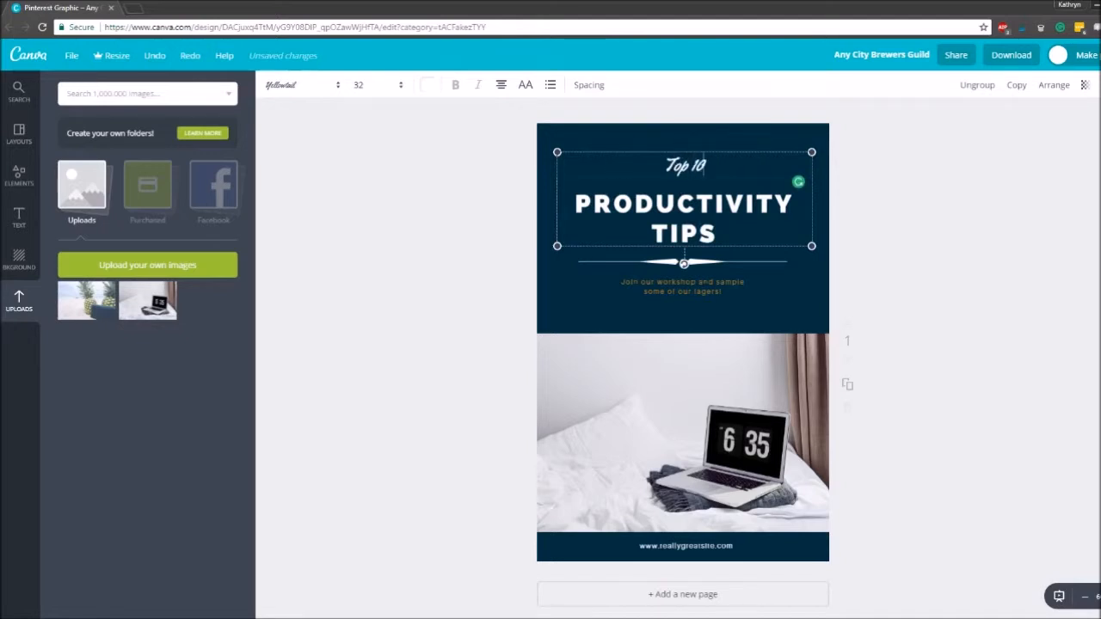
pyautogui.moveTo(706, 165); pyautogui.dragTo(663, 165)
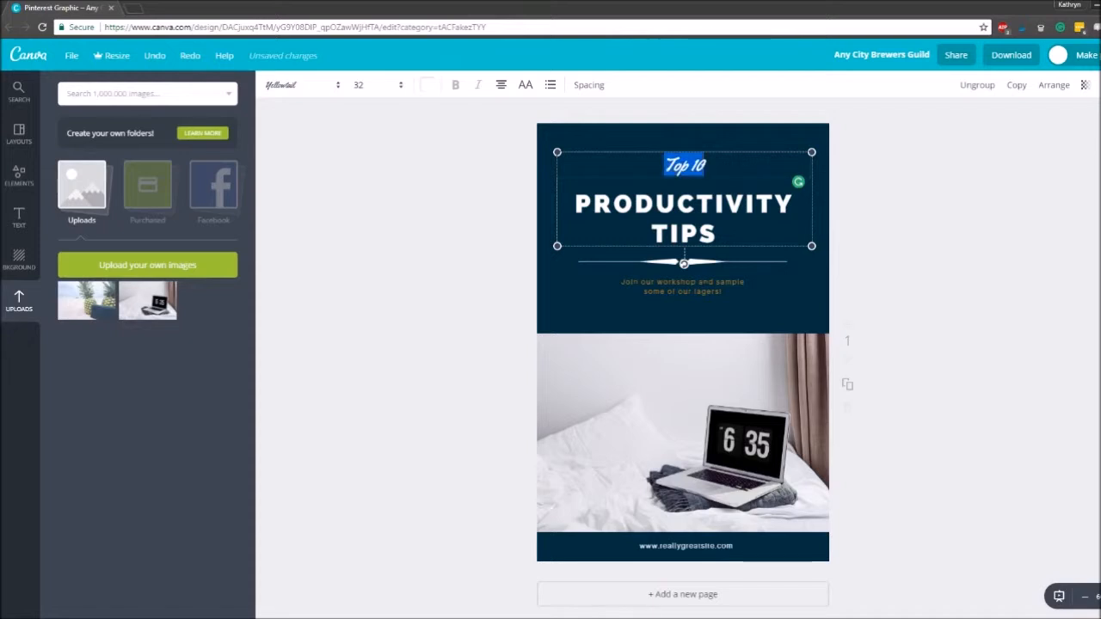
pyautogui.click(383, 85)
pyautogui.click(364, 362)
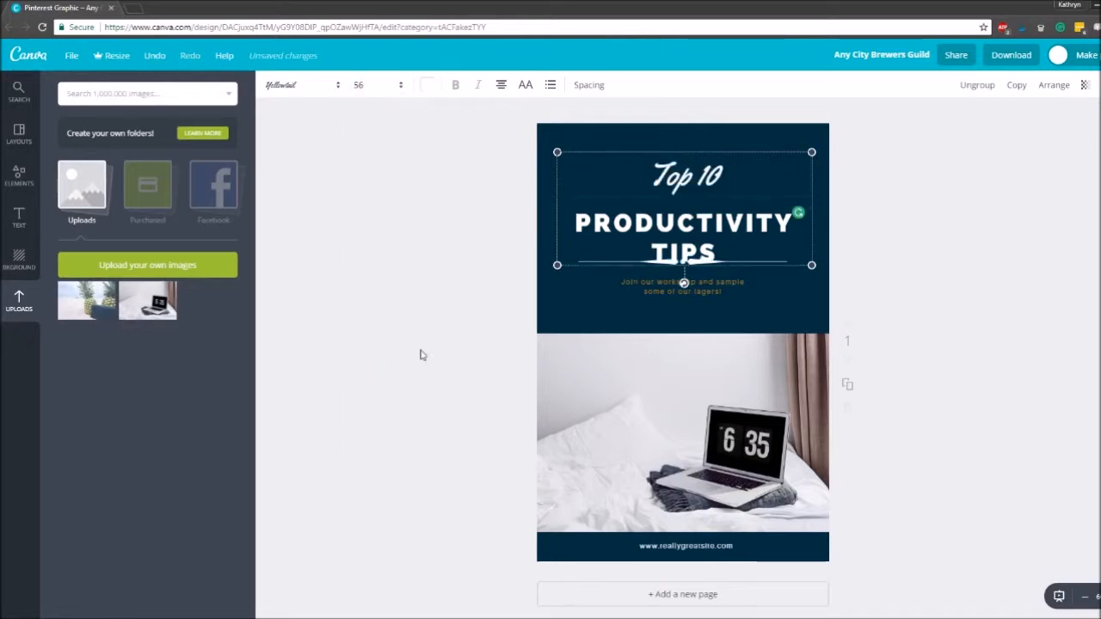
pyautogui.click(1006, 244)
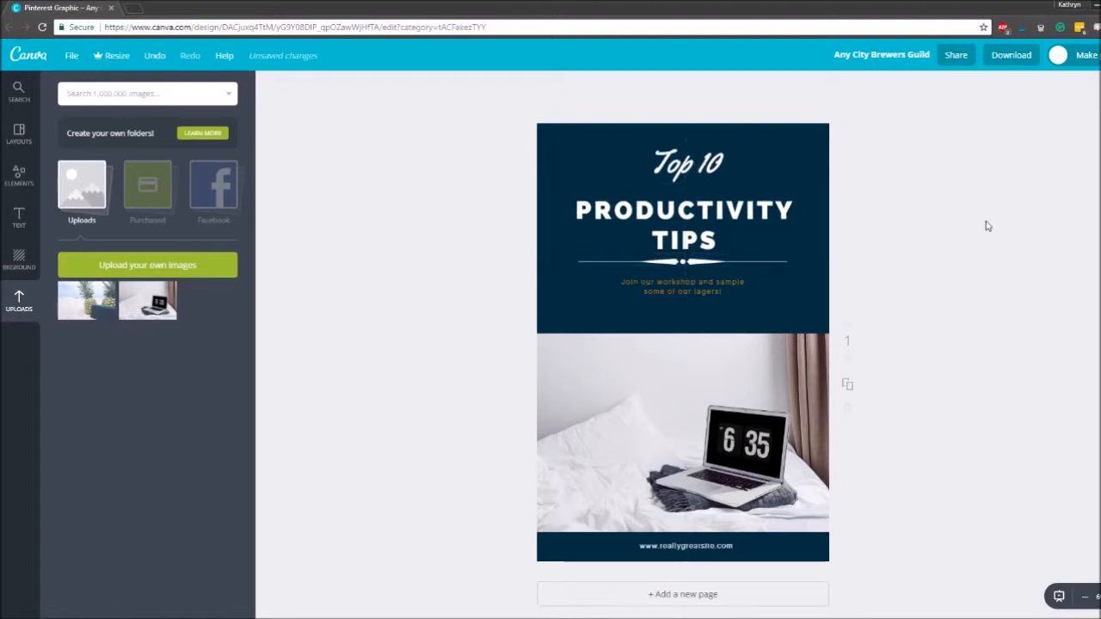
# - Delete the ornamental divider under the heading and move the tagline slightly up
pyautogui.moveTo(710, 287)
pyautogui.mouseDown()
pyautogui.moveTo(712, 301)
pyautogui.moveTo(695, 297)
pyautogui.moveTo(713, 264)
pyautogui.moveTo(711, 285)
pyautogui.mouseUp()
pyautogui.press('Delete')
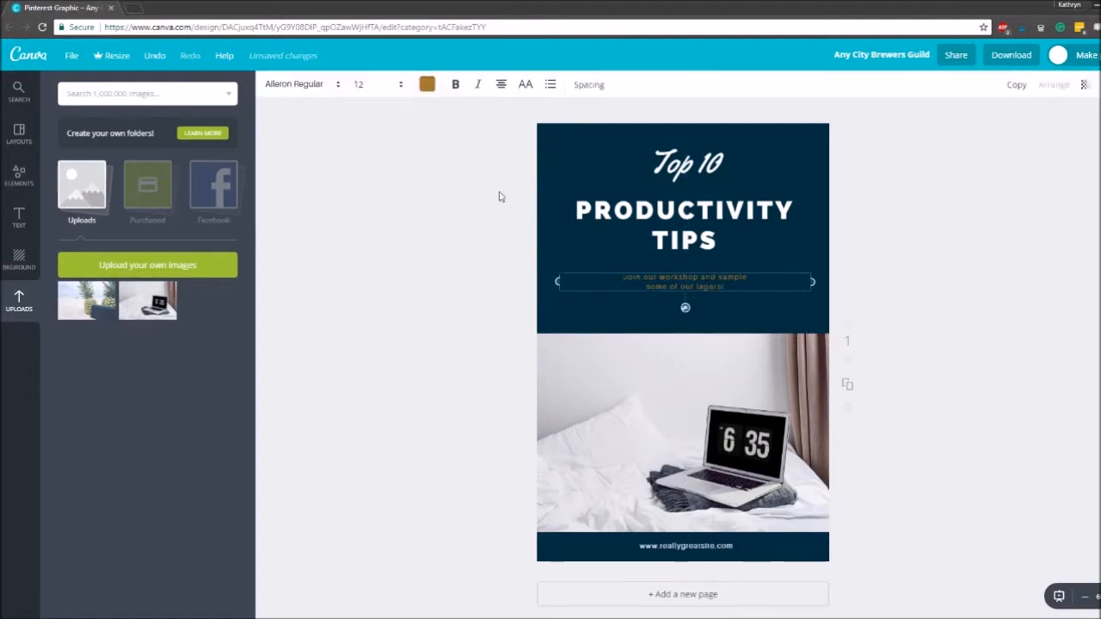
# - Recolour the tagline under the heading white and change its font to Raleway Heavy
pyautogui.click(427, 86)
pyautogui.click(524, 250)
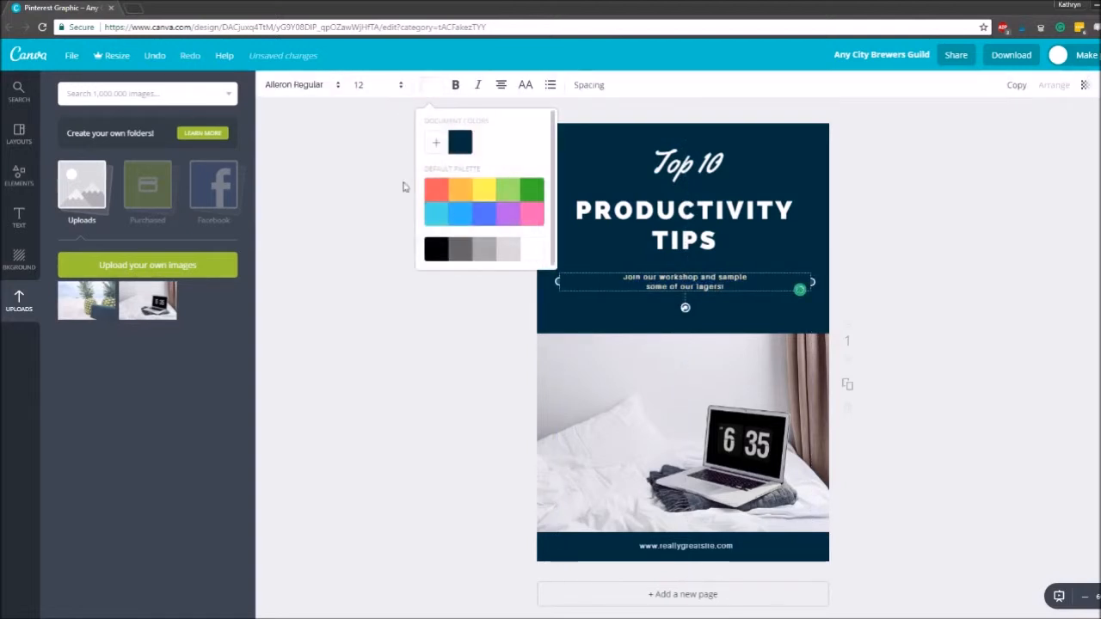
pyautogui.click(311, 91)
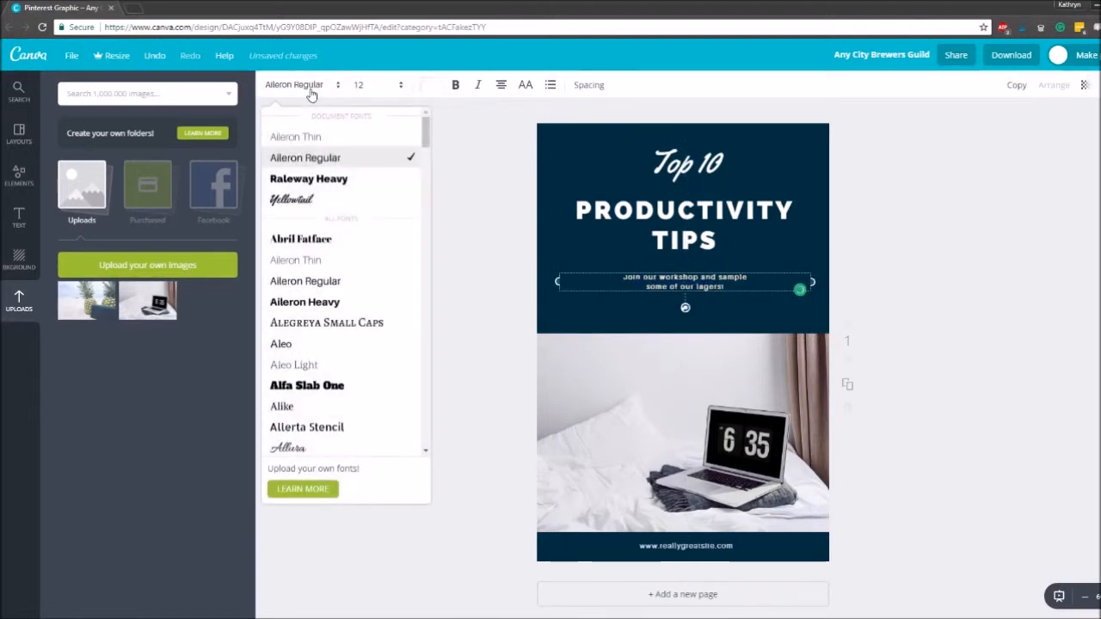
pyautogui.click(338, 181)
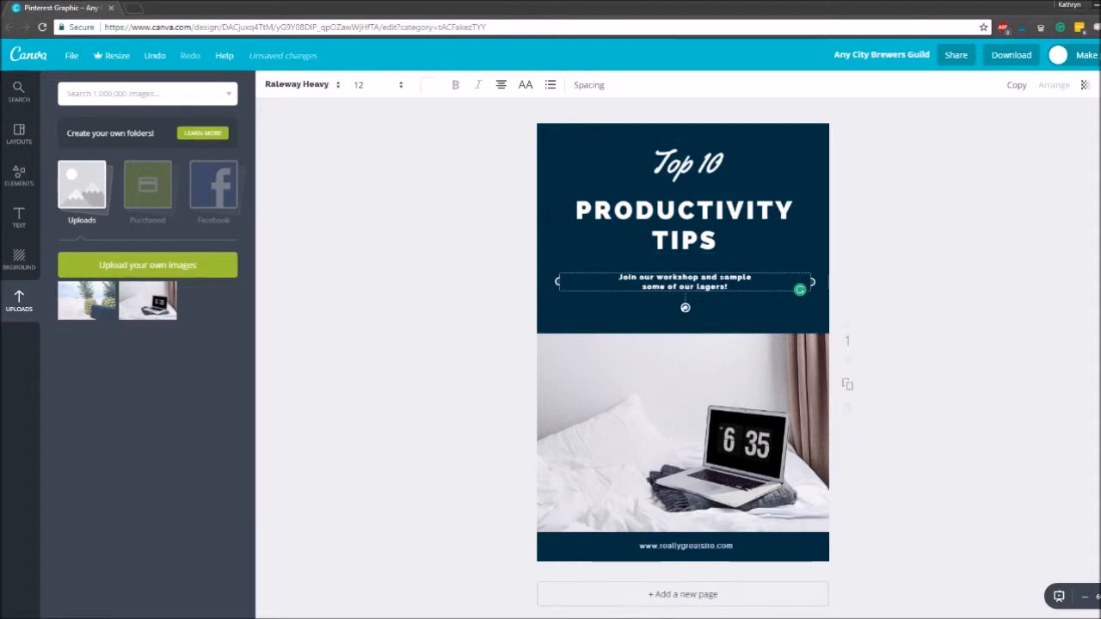
# - Replace the tagline under the heading with "For Entrepreneurs" and set its font size to 24
pyautogui.doubleClick(713, 273)
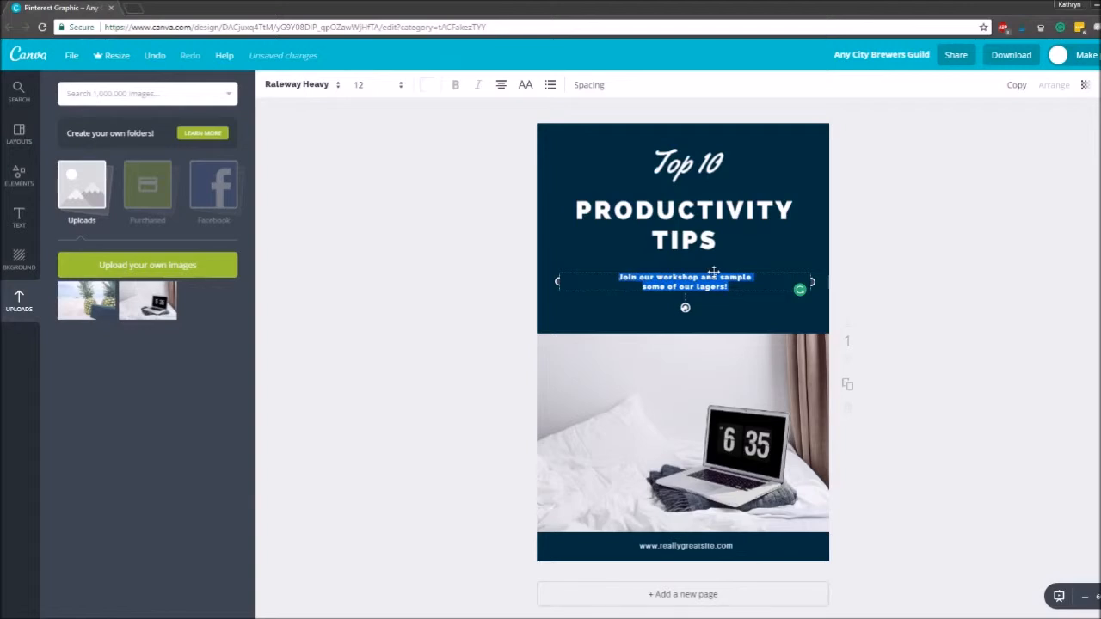
pyautogui.write('F')
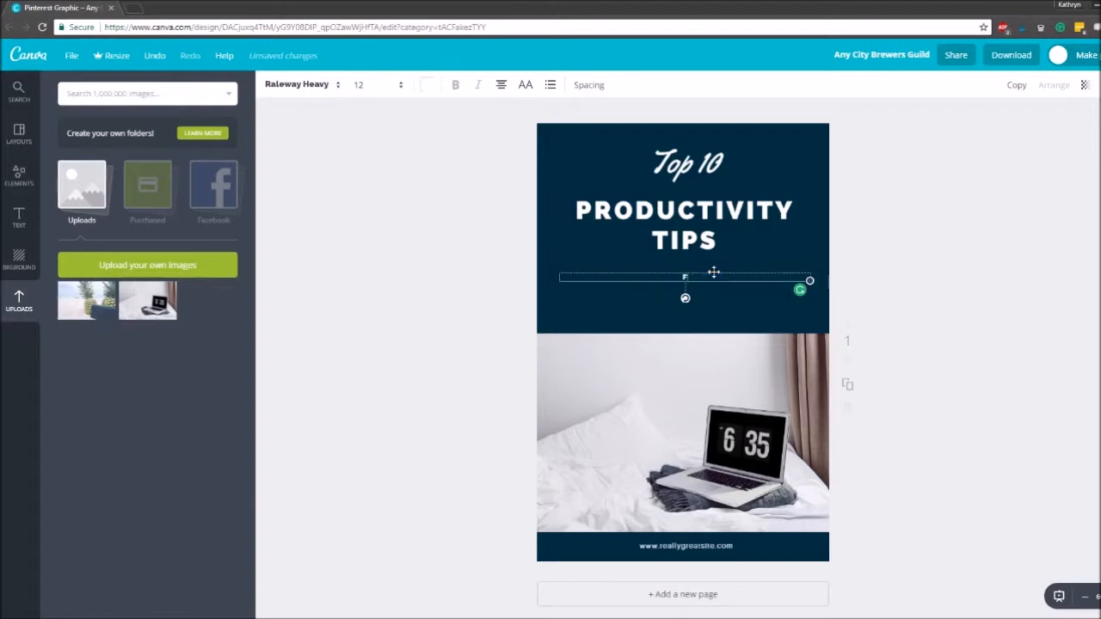
pyautogui.write('or Entrepreneurs')
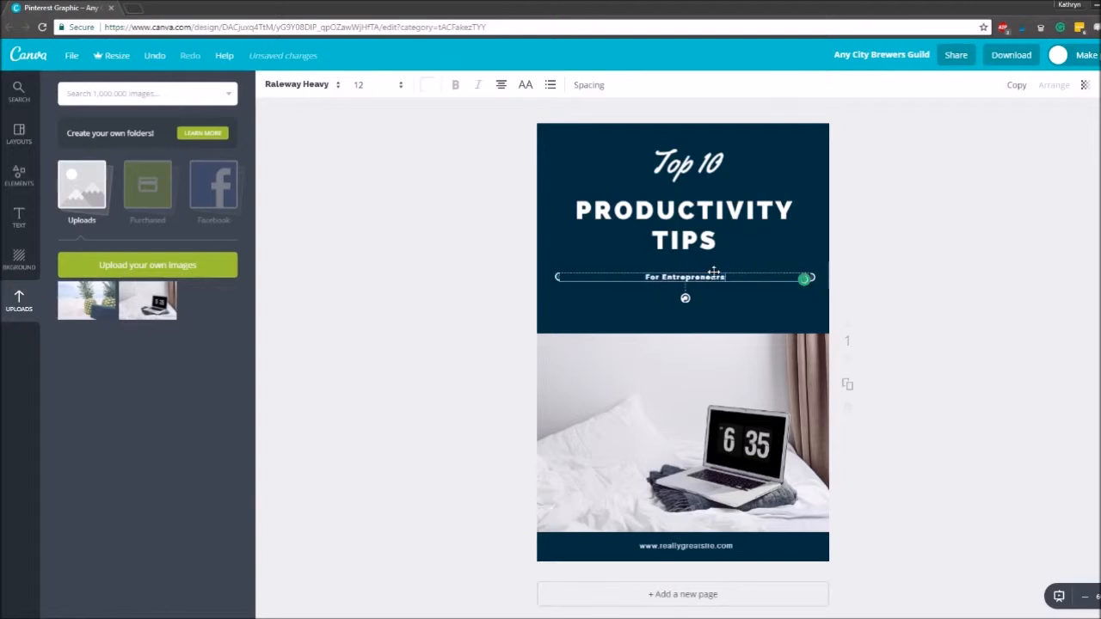
pyautogui.click(381, 86)
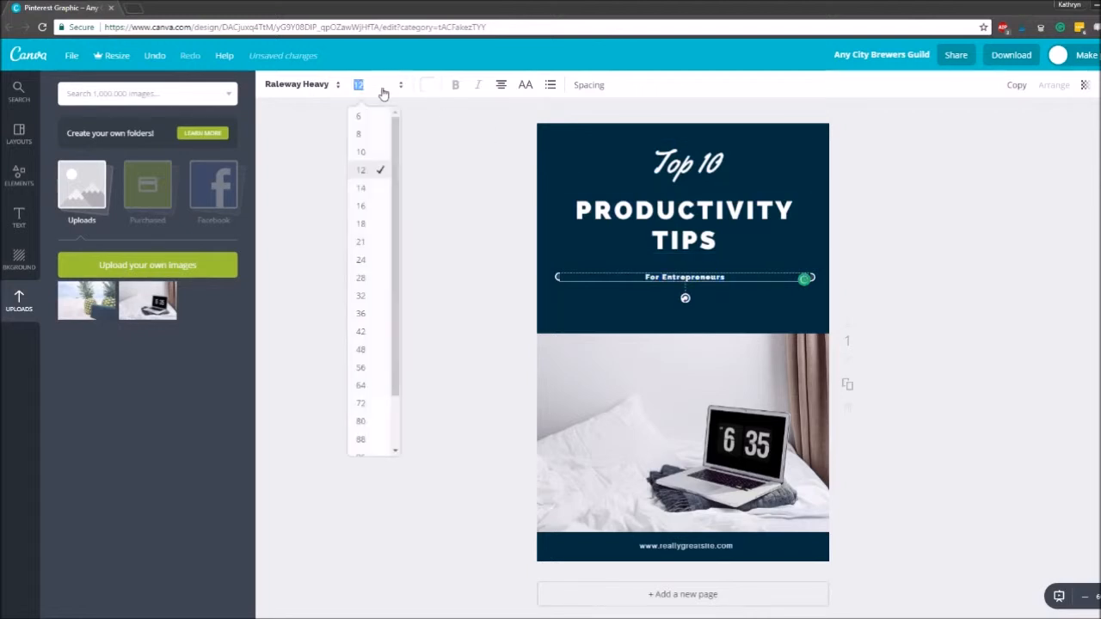
pyautogui.click(362, 314)
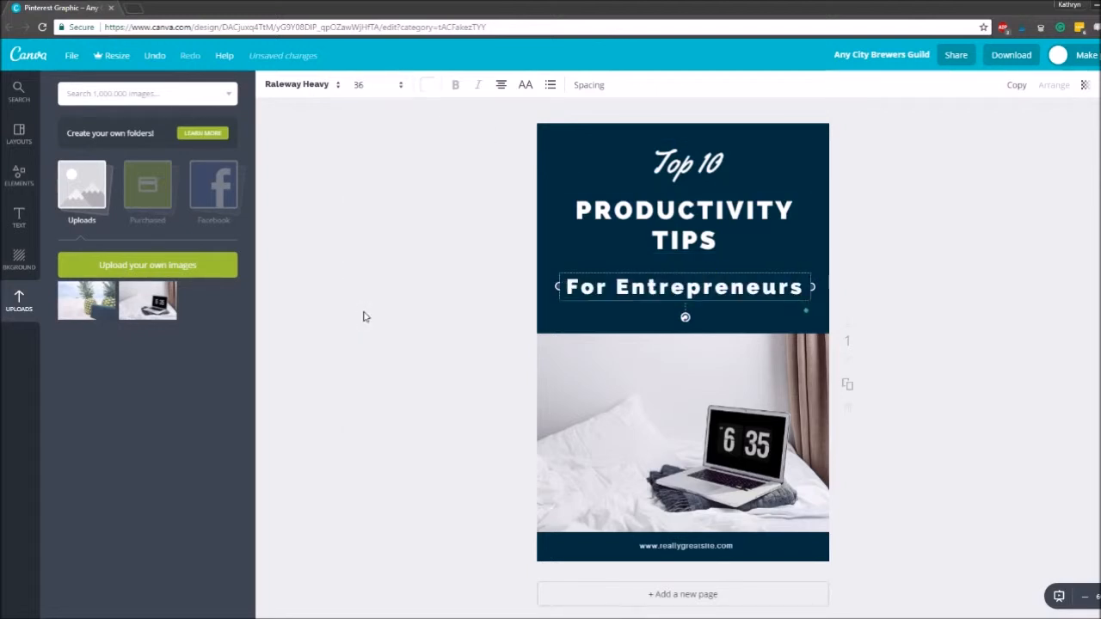
pyautogui.click(379, 90)
pyautogui.click(372, 257)
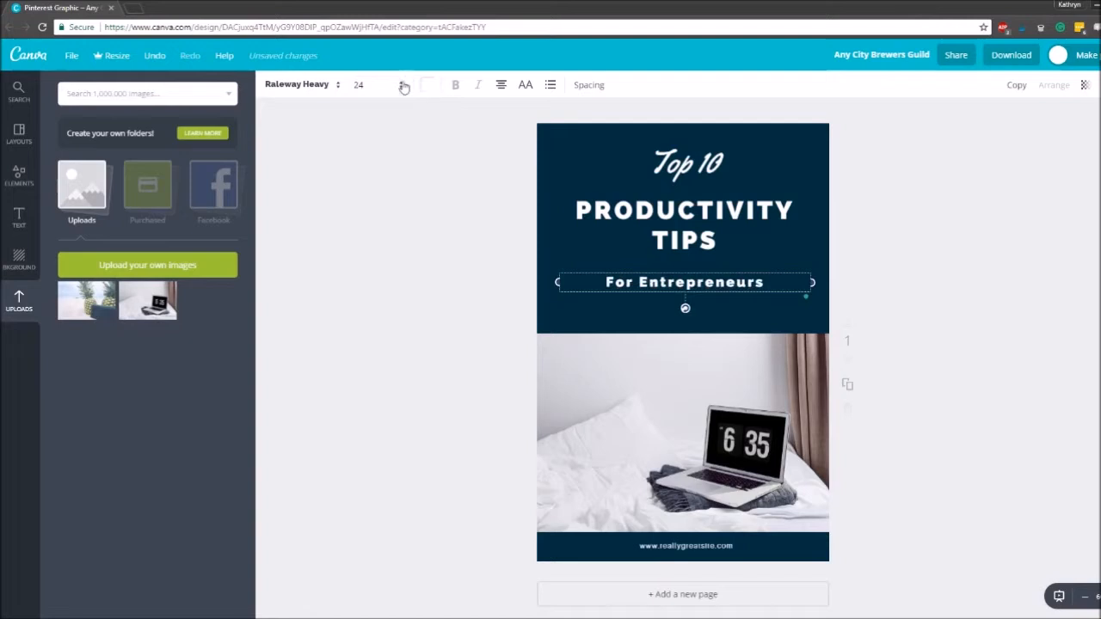
# - Change the tagline's font to Aileron Thin and shift the tagline and title text slightly down
pyautogui.click(297, 84)
pyautogui.click(332, 139)
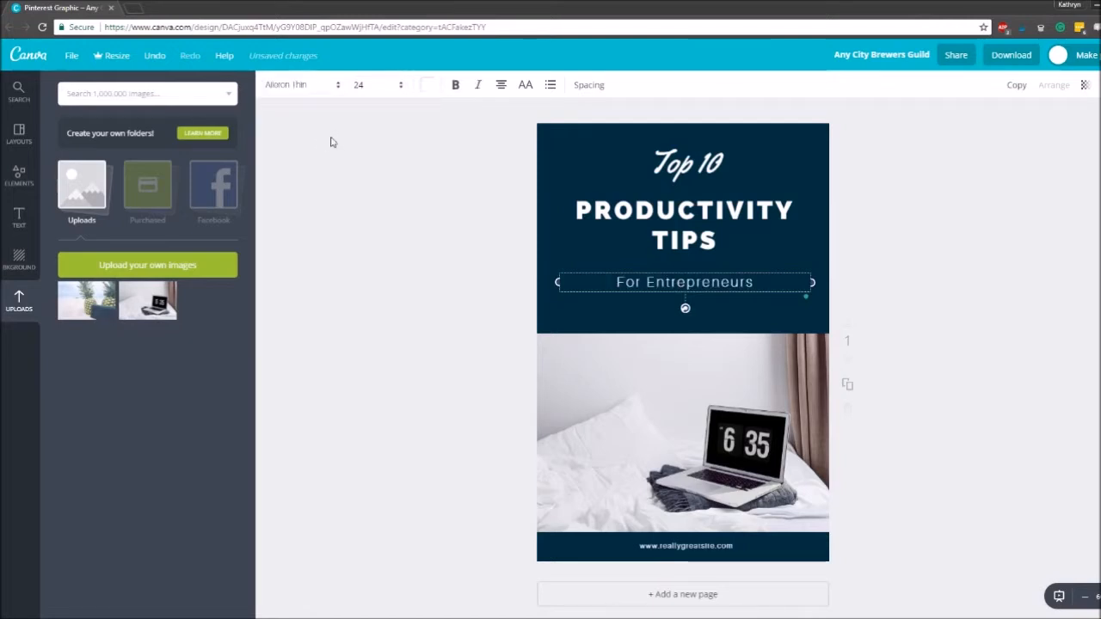
pyautogui.click(1007, 263)
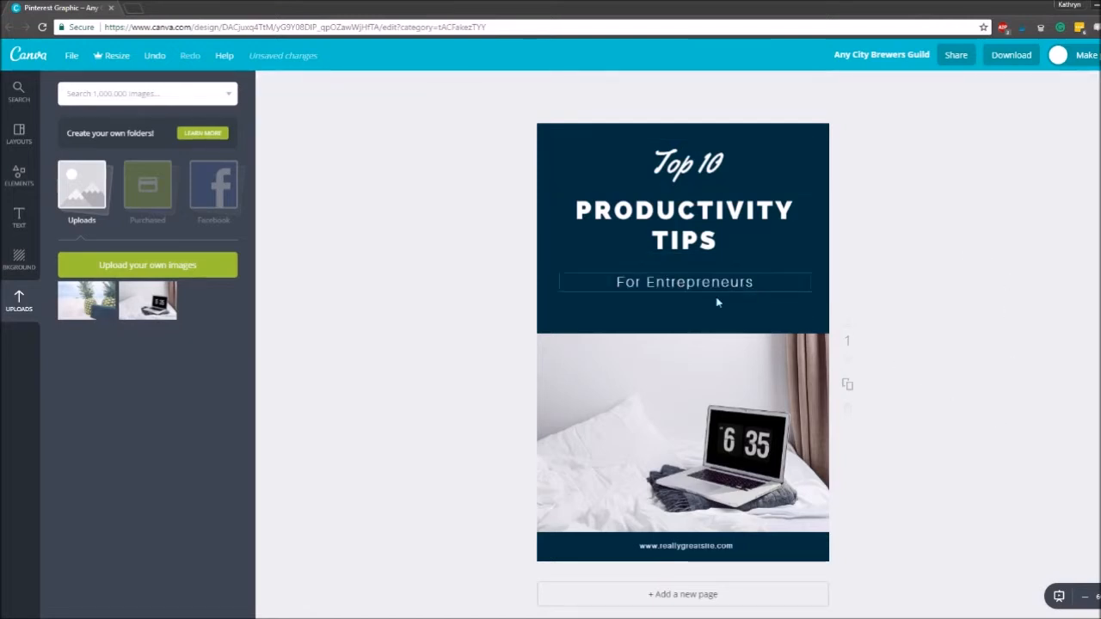
pyautogui.moveTo(726, 291); pyautogui.dragTo(726, 297)
pyautogui.moveTo(714, 248); pyautogui.dragTo(715, 255)
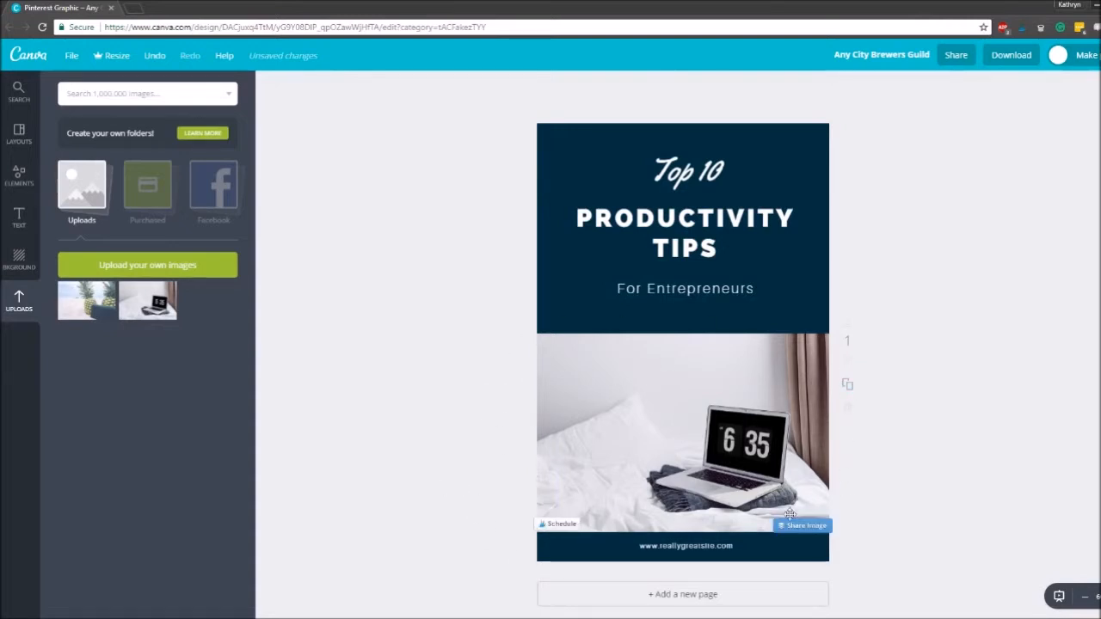
pyautogui.click(693, 546)
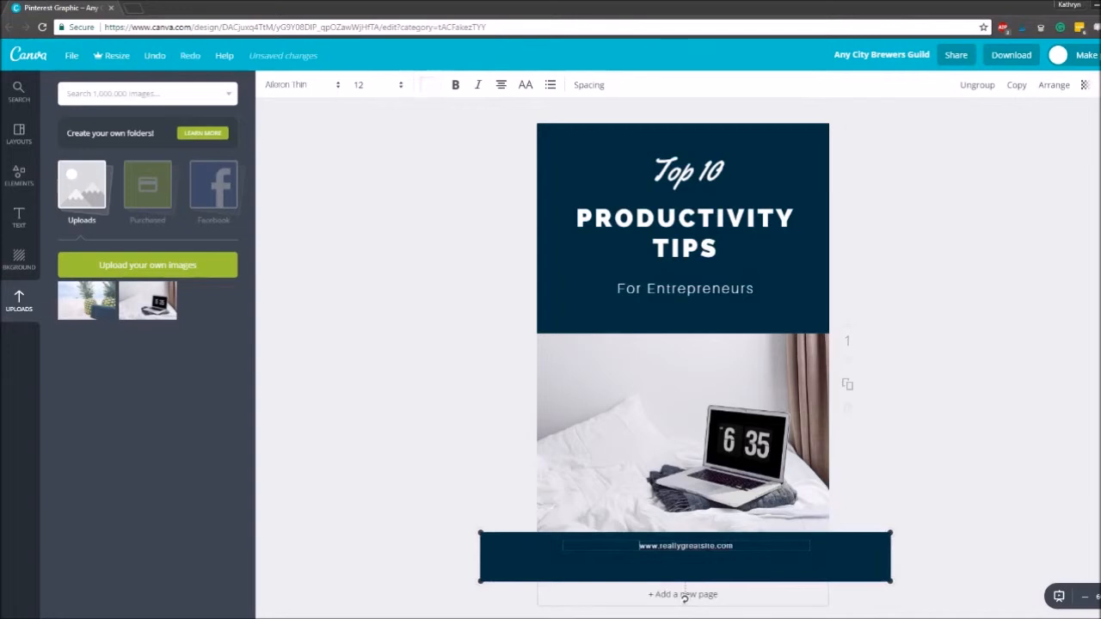
pyautogui.moveTo(735, 546); pyautogui.dragTo(638, 546)
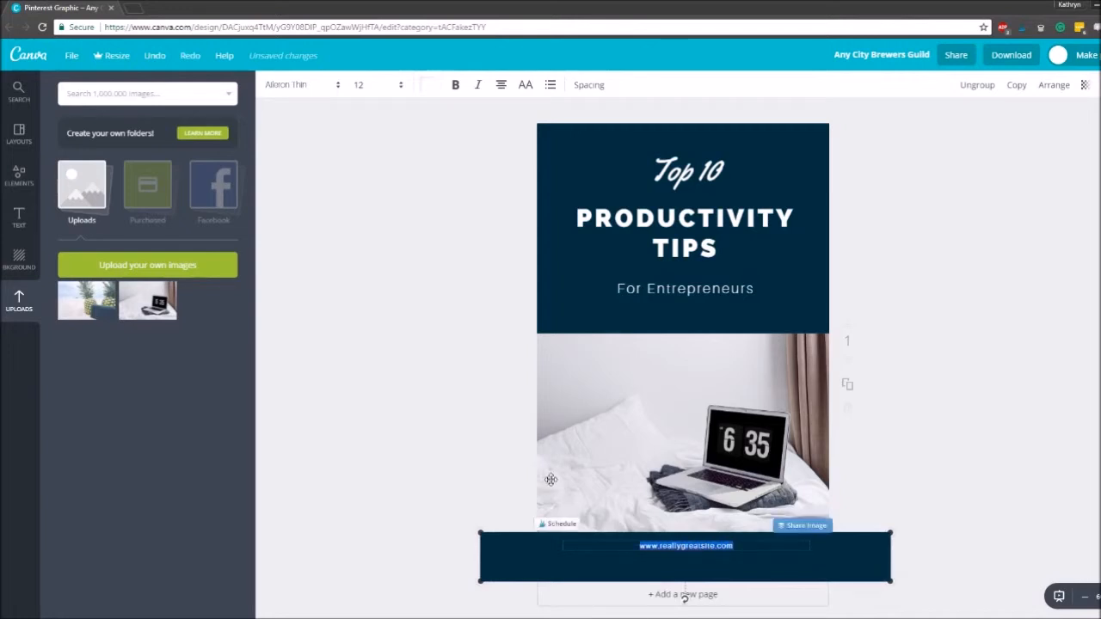
pyautogui.write('www.KATHRYN MOORHOUSE.COM')
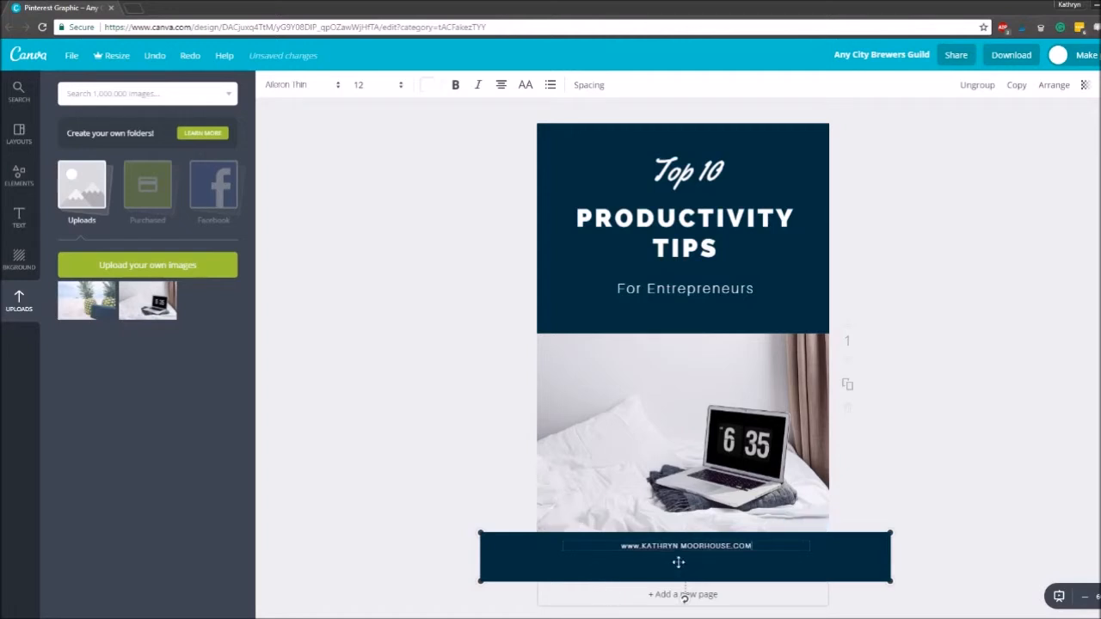
pyautogui.press('BackSpace')
pyautogui.press('BackSpace')
pyautogui.press('BackSpace')
pyautogui.press('BackSpace')
pyautogui.press('BackSpace')
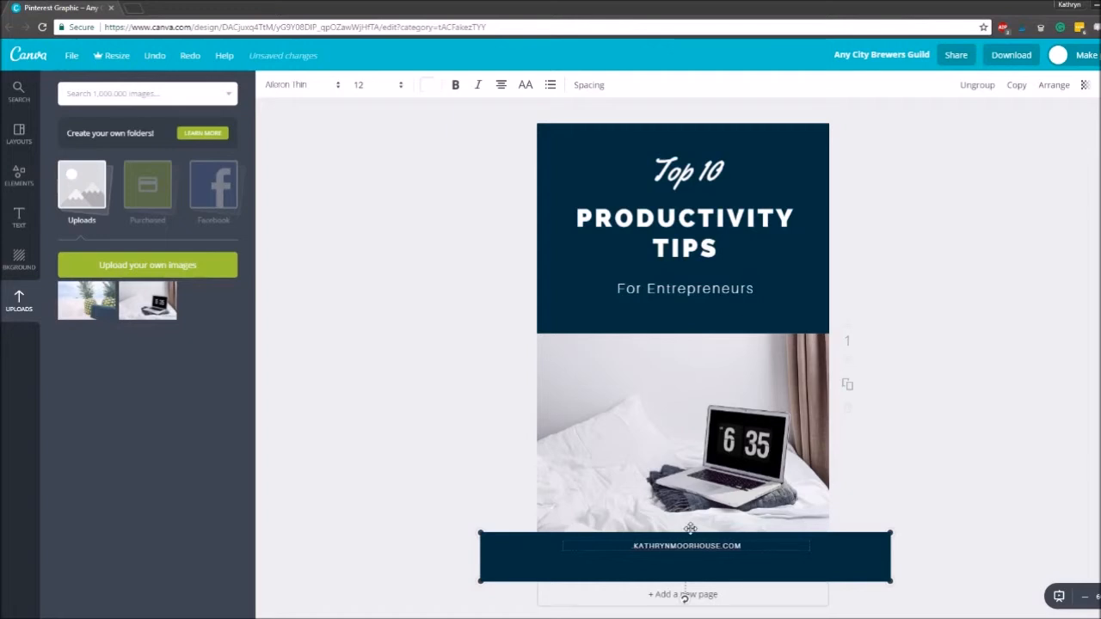
pyautogui.click(967, 437)
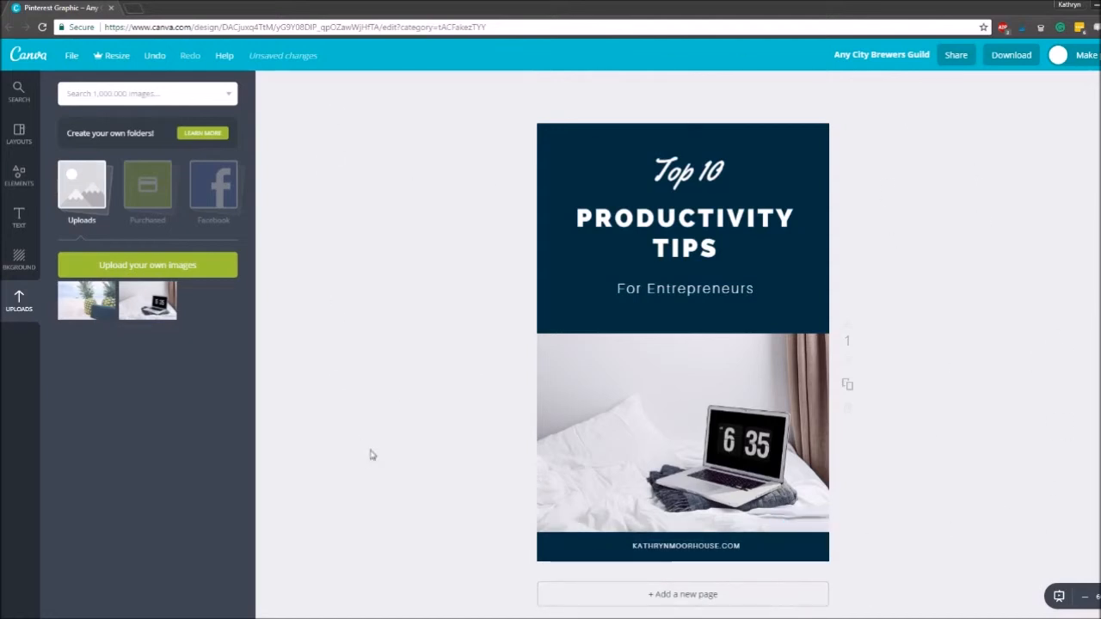
# - Download the finished graphic with the PNG (Recommended) file type
pyautogui.click(1015, 56)
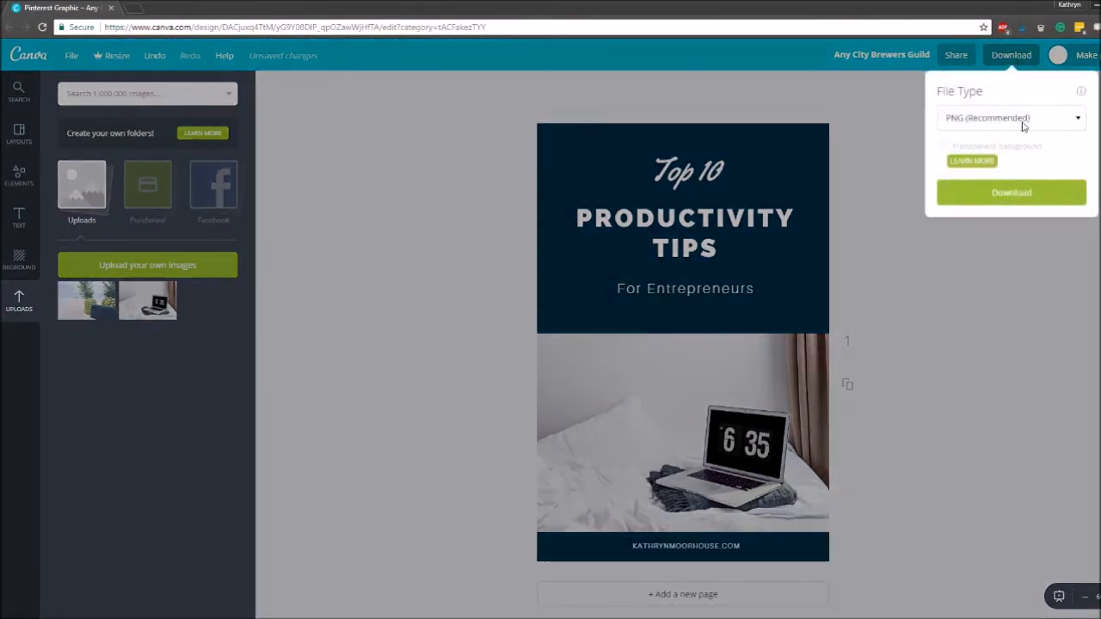
pyautogui.click(1000, 125)
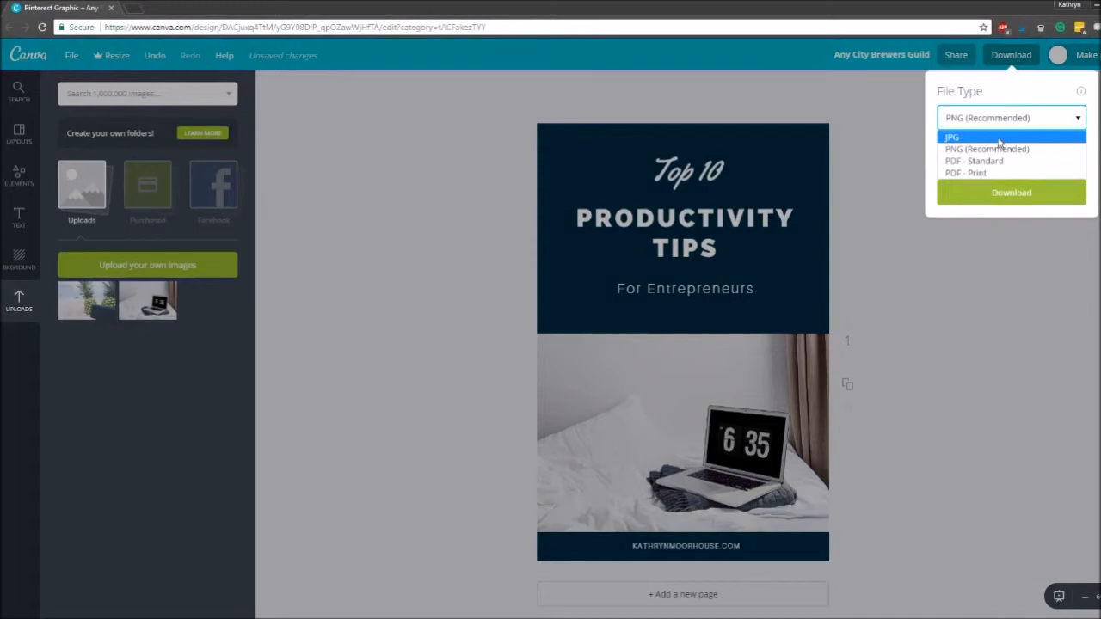
pyautogui.click(1001, 139)
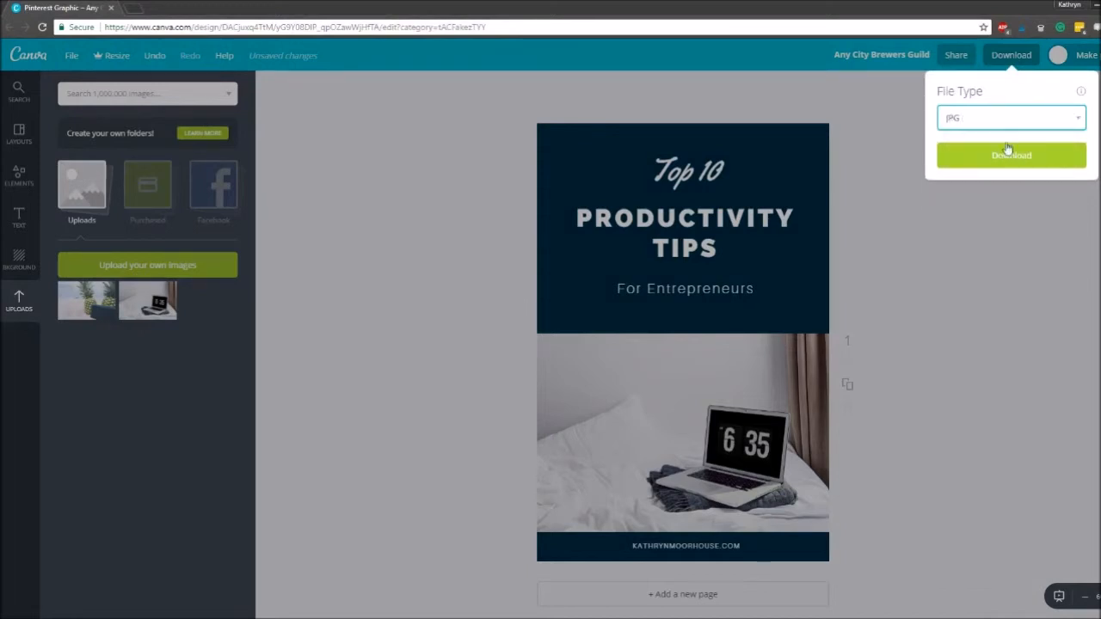
pyautogui.click(1007, 121)
pyautogui.click(997, 147)
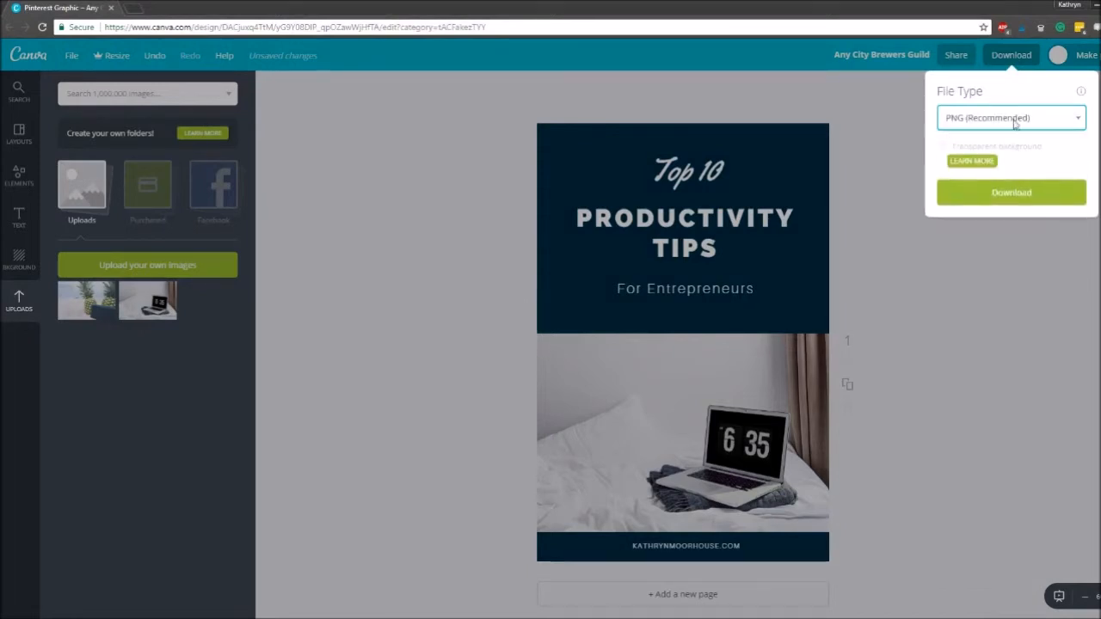
pyautogui.click(1020, 194)
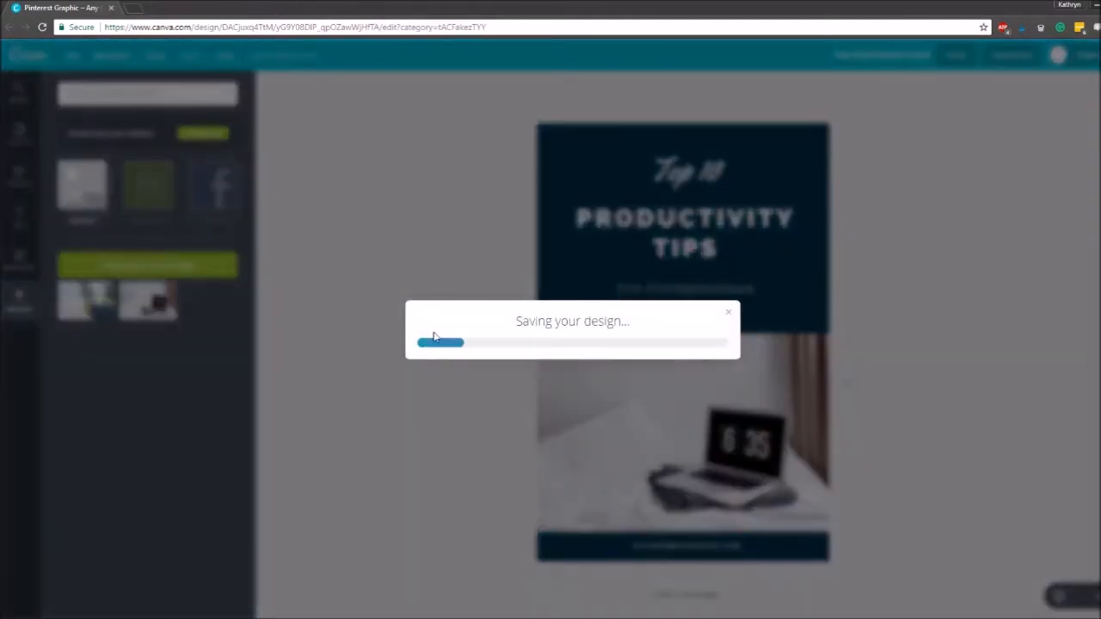